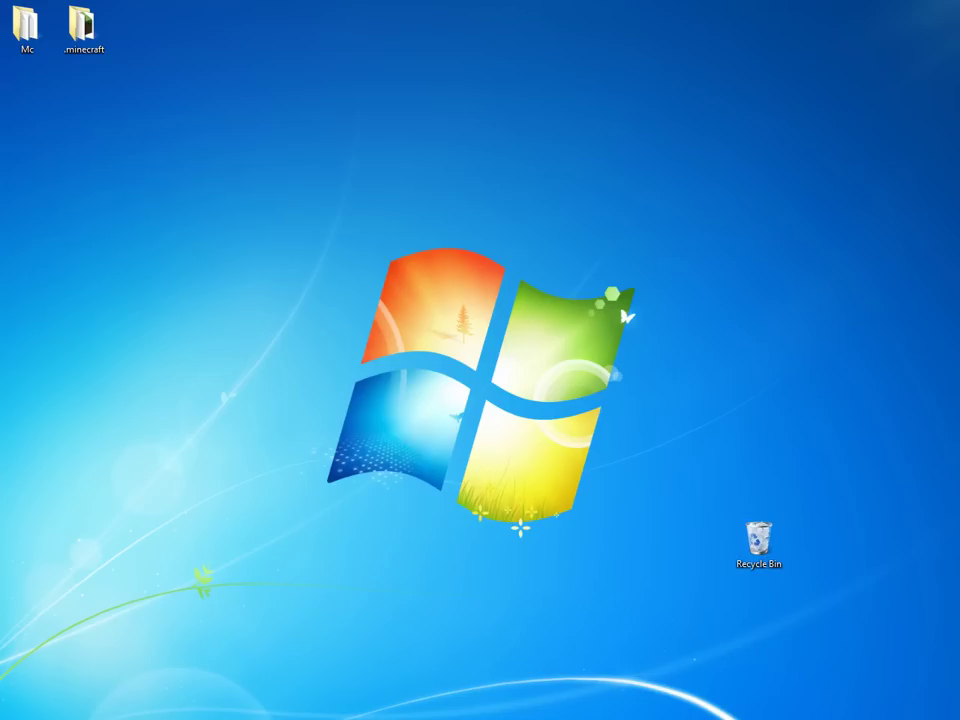
Open the .minecraft and Mc folders from the desktop, minimizing each window after a look.
double_click(85, 30)
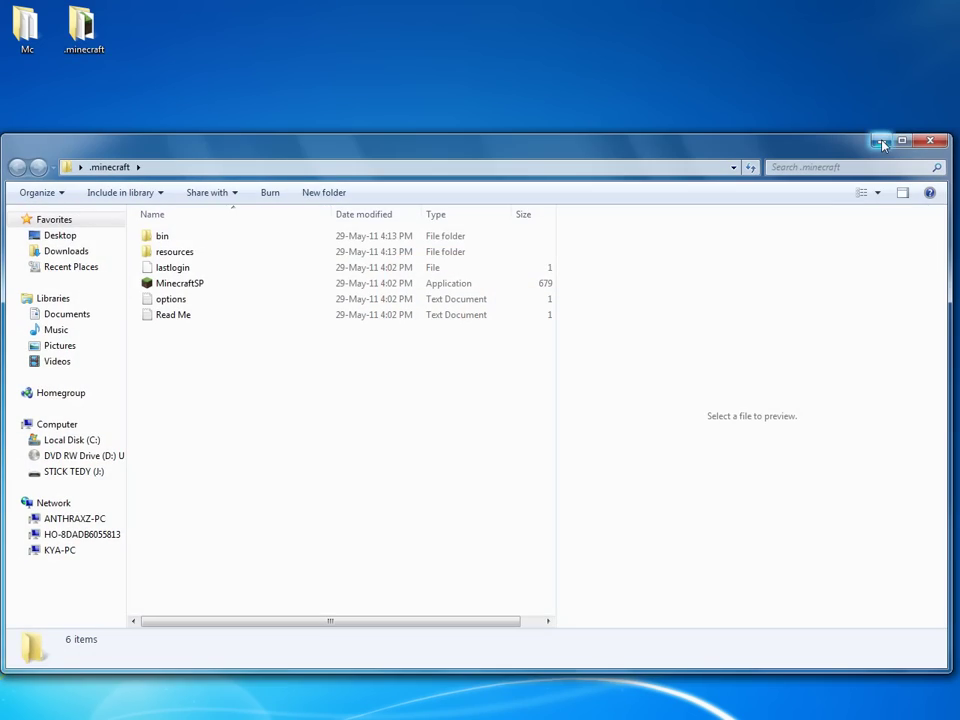
left_click(882, 145)
double_click(28, 28)
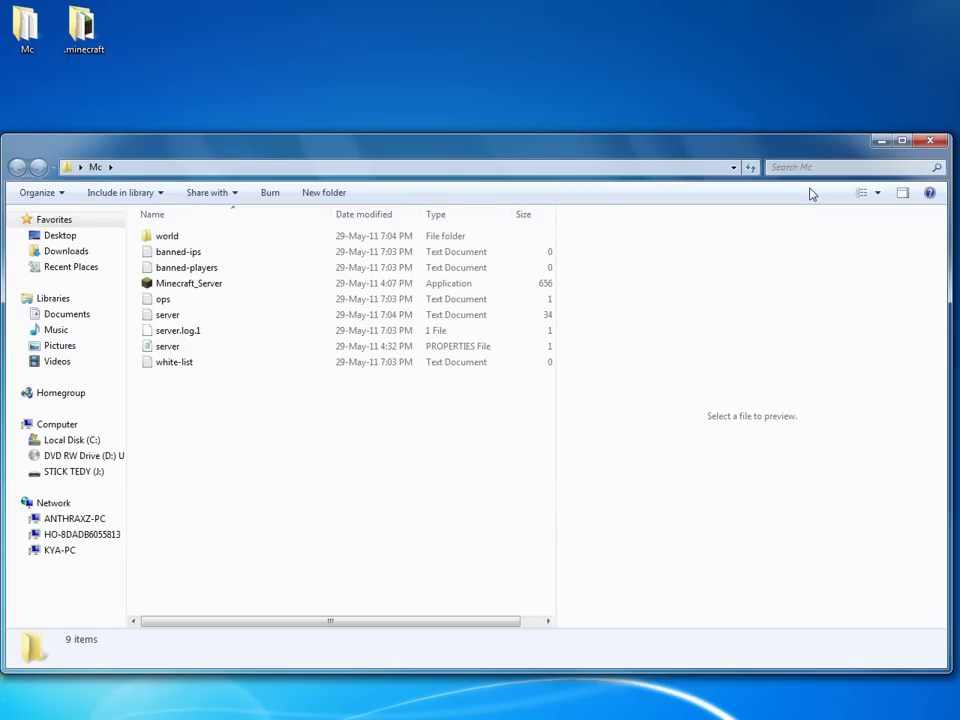
left_click(881, 143)
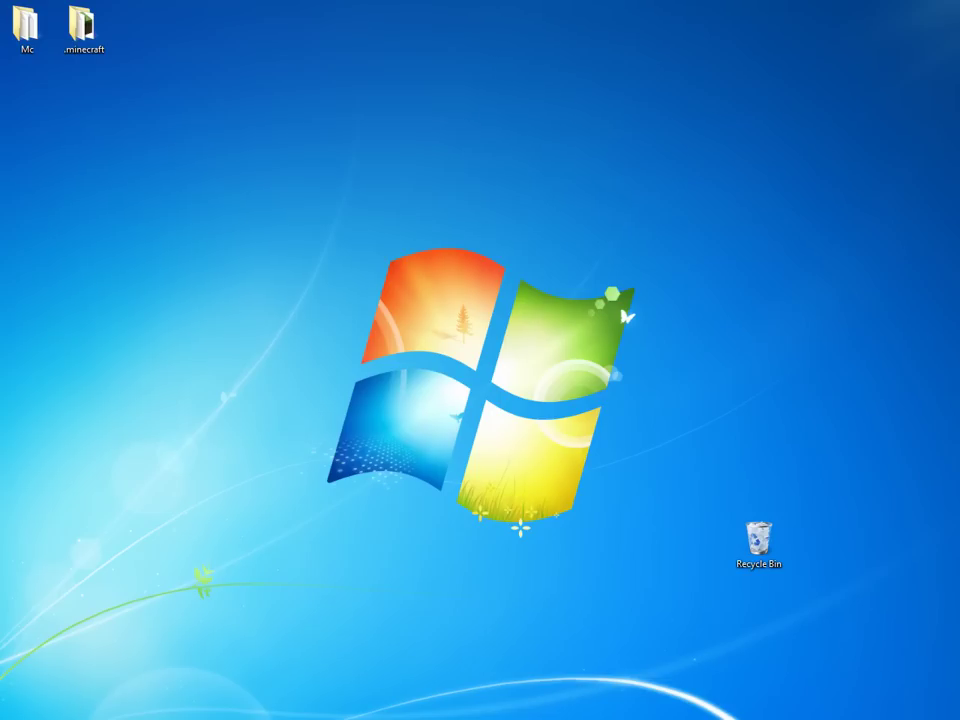
Back in Firefox, view the .minecraft.rar RapidShare tab, then return to the Minecraft download page.
key("alt+Tab")
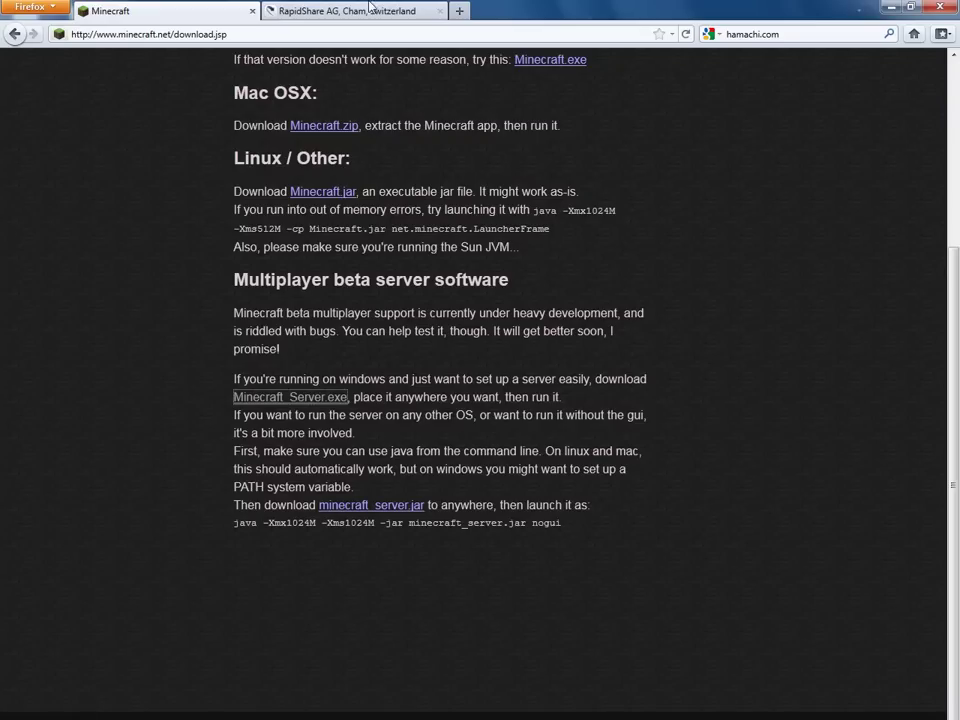
left_click(318, 13)
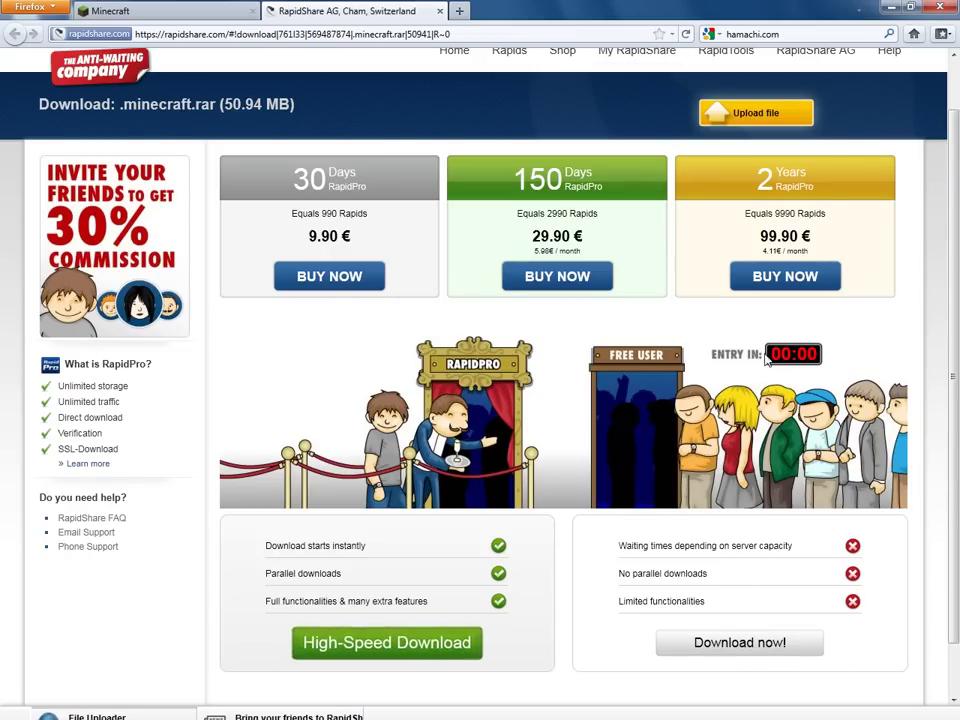
left_click(188, 10)
scroll(546, 213, "up", 5)
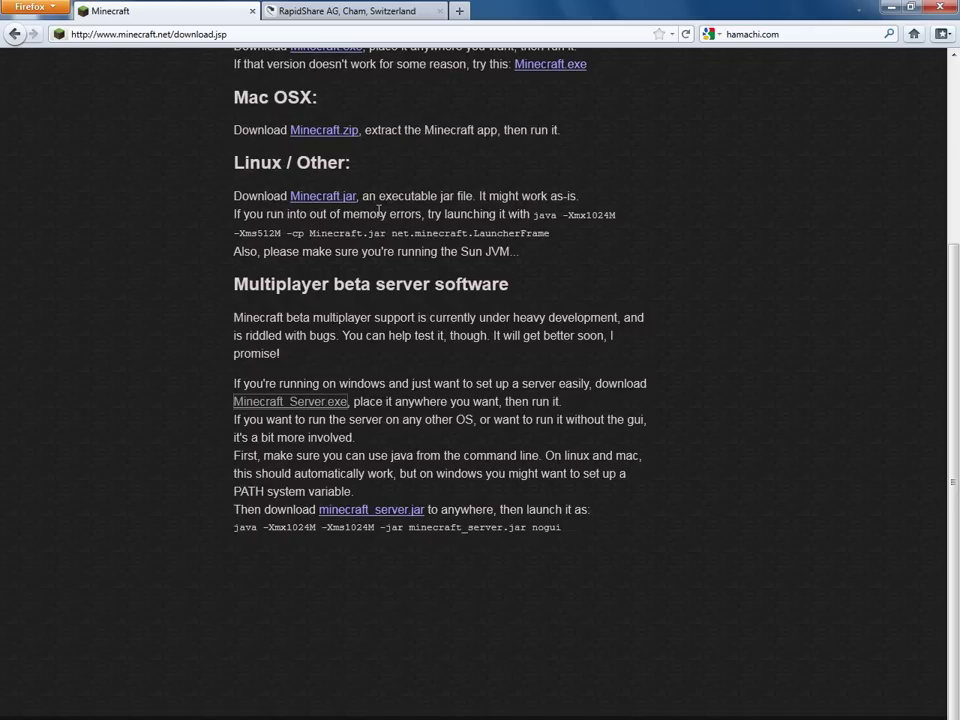
scroll(285, 150, "down", 5)
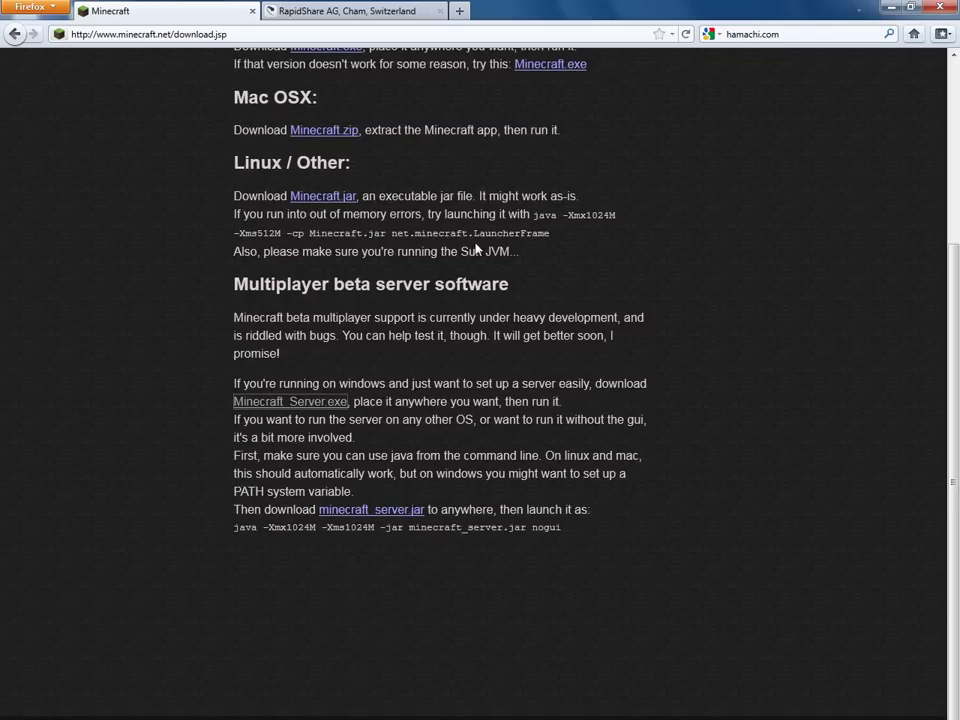
Start the Minecraft_Server.exe download, cancel the prompt, and minimize Firefox.
left_click(293, 408)
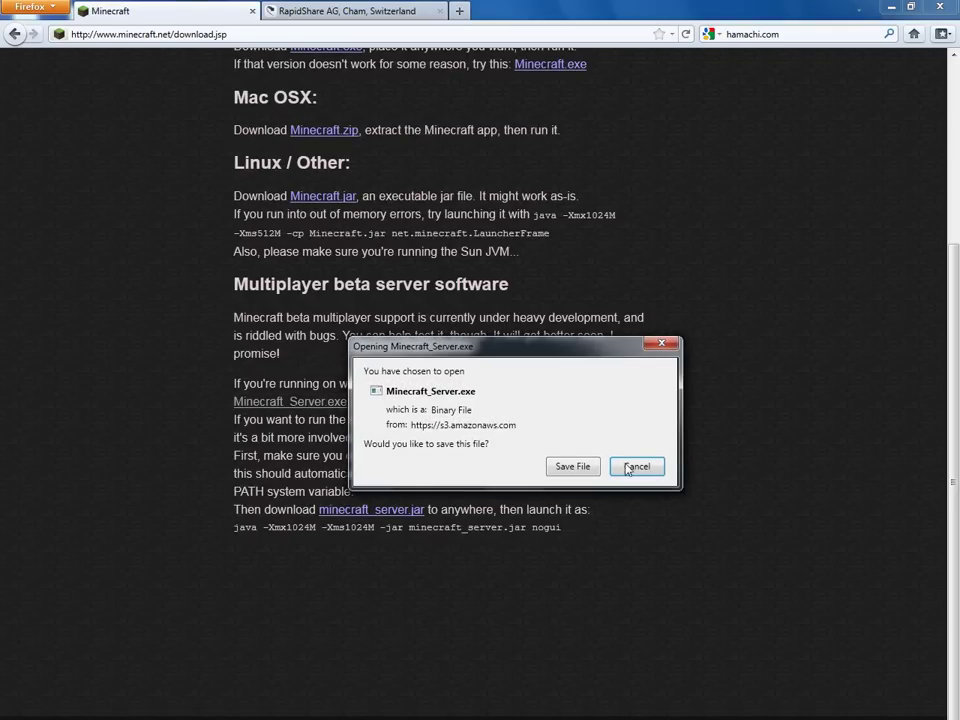
left_click(636, 465)
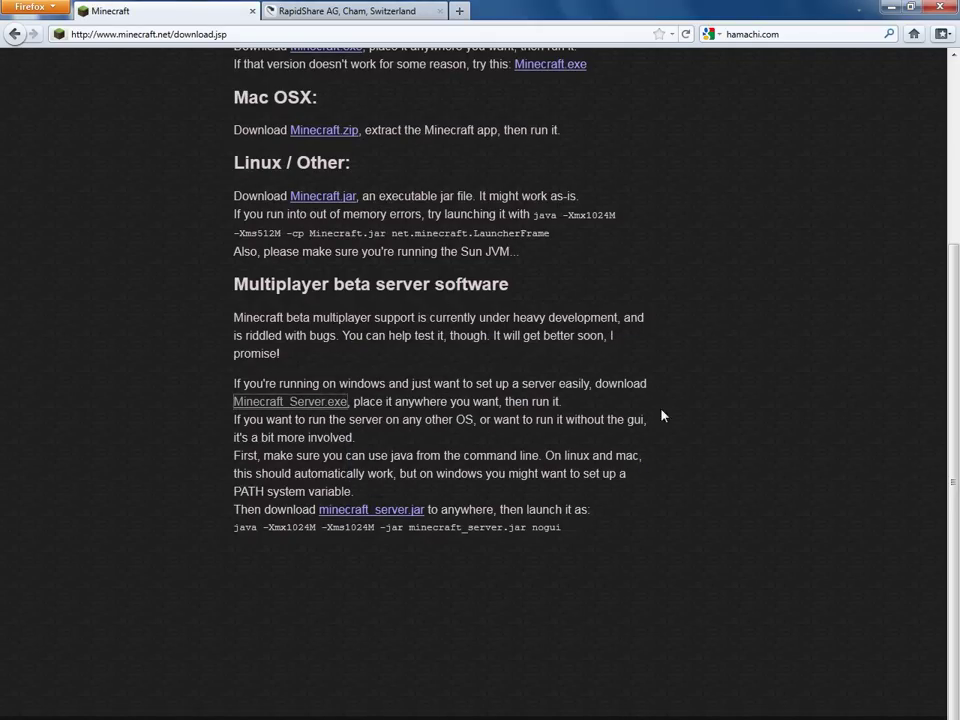
left_click(893, 9)
Locate Minecraft_Server(1) in the Downloads folder by searching for 'minecraft'.
key("super")
left_click(238, 428)
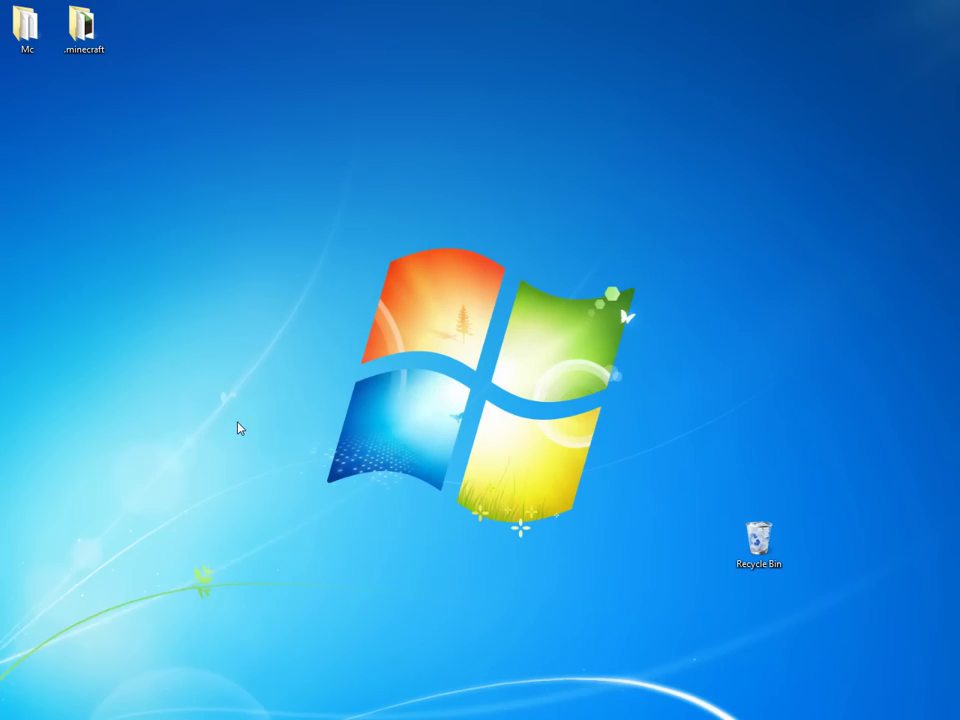
double_click(393, 222)
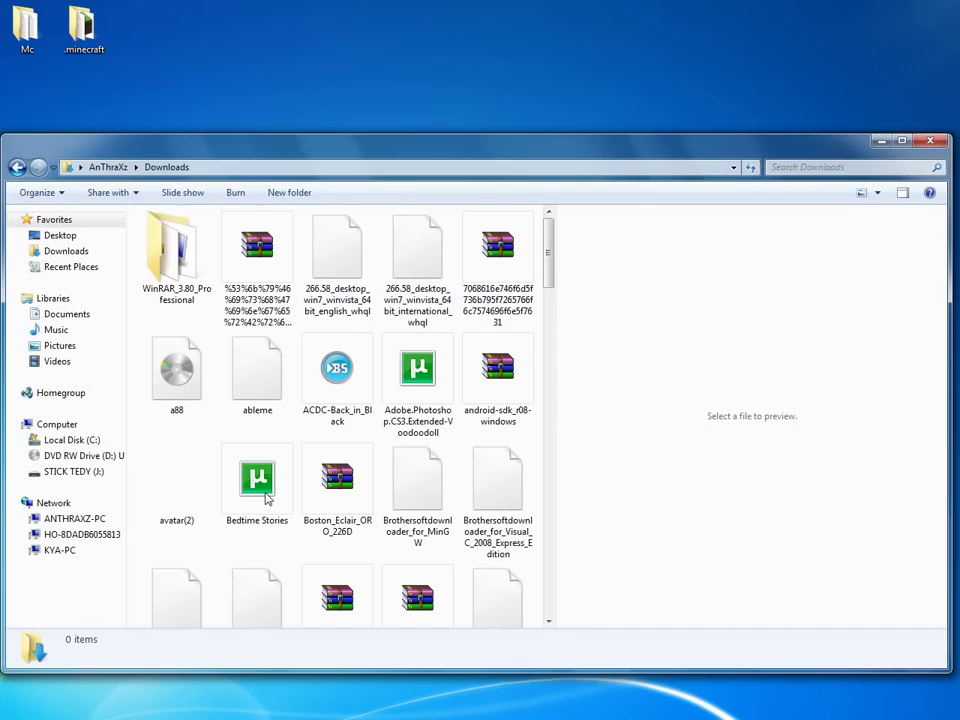
scroll(315, 401, "down", 15)
left_click(223, 369)
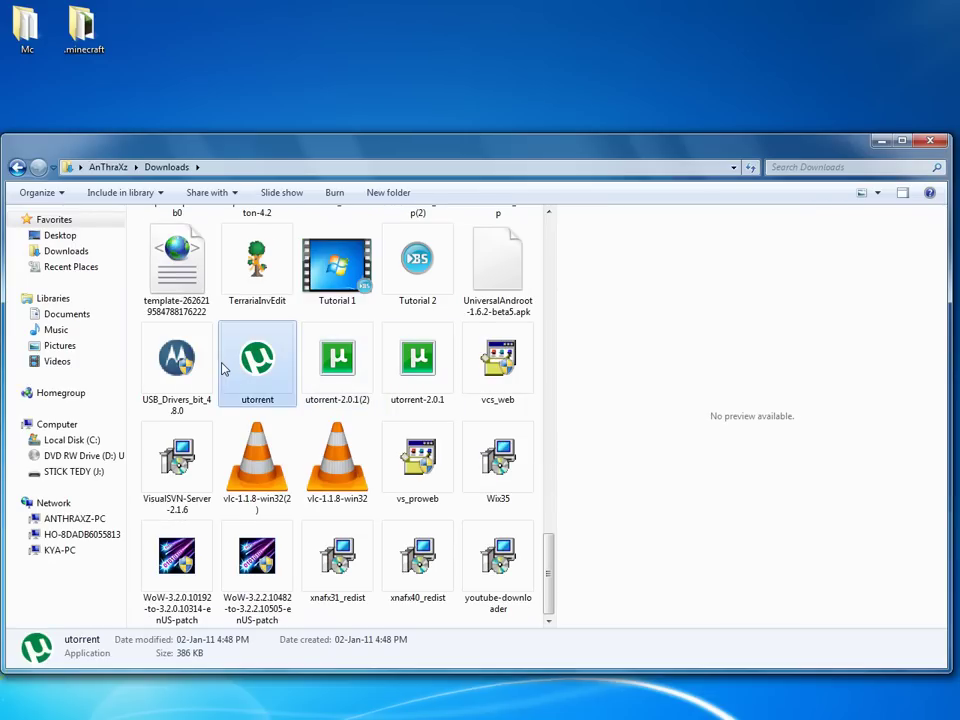
type("minecraft")
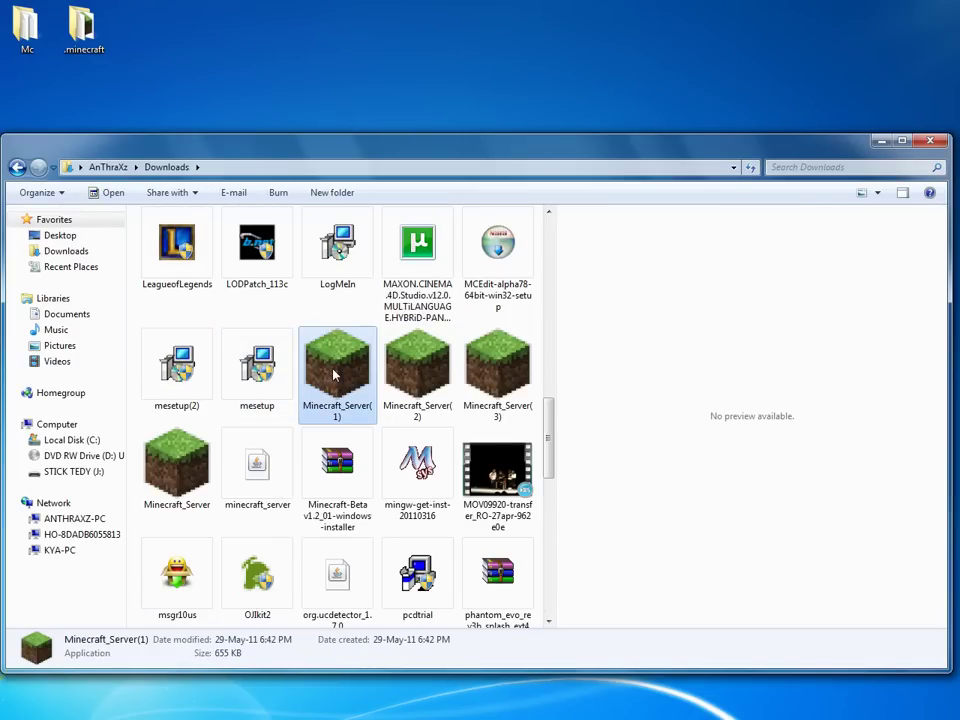
left_click(881, 140)
Create a desktop folder named 'Server' and paste Minecraft_Server(1) into it.
right_click(421, 93)
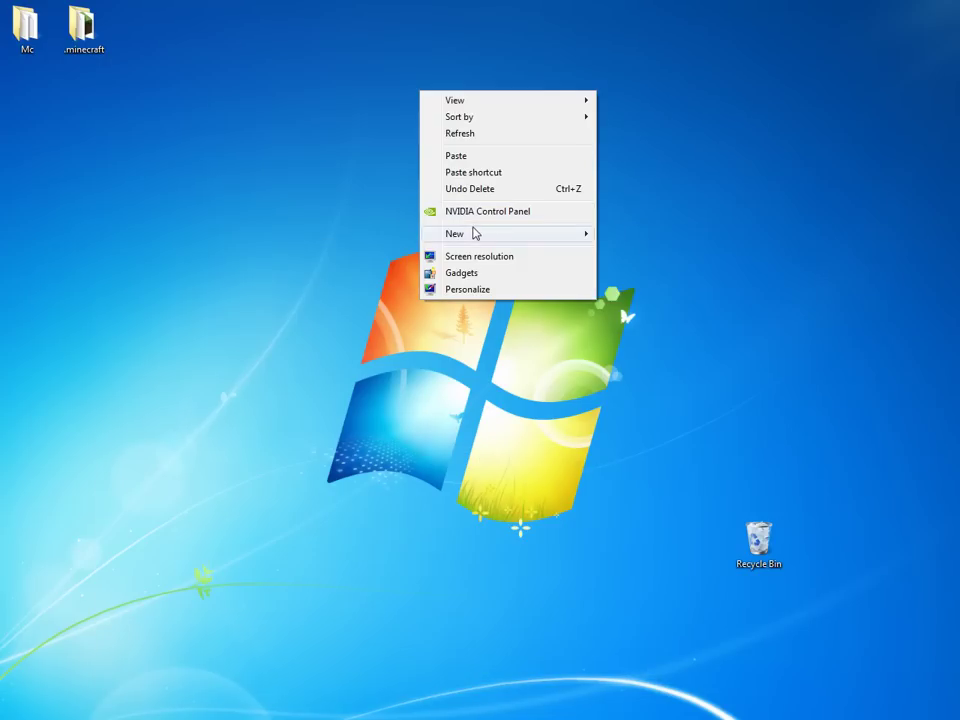
mouse_move(474, 233)
left_click(664, 234)
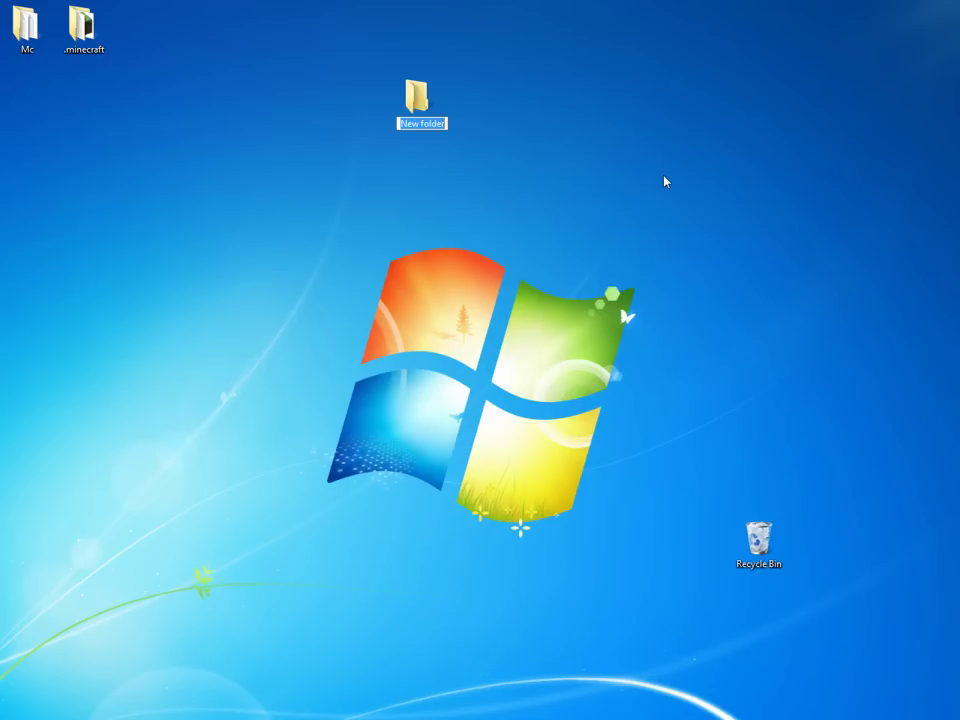
type("Server")
key("Return")
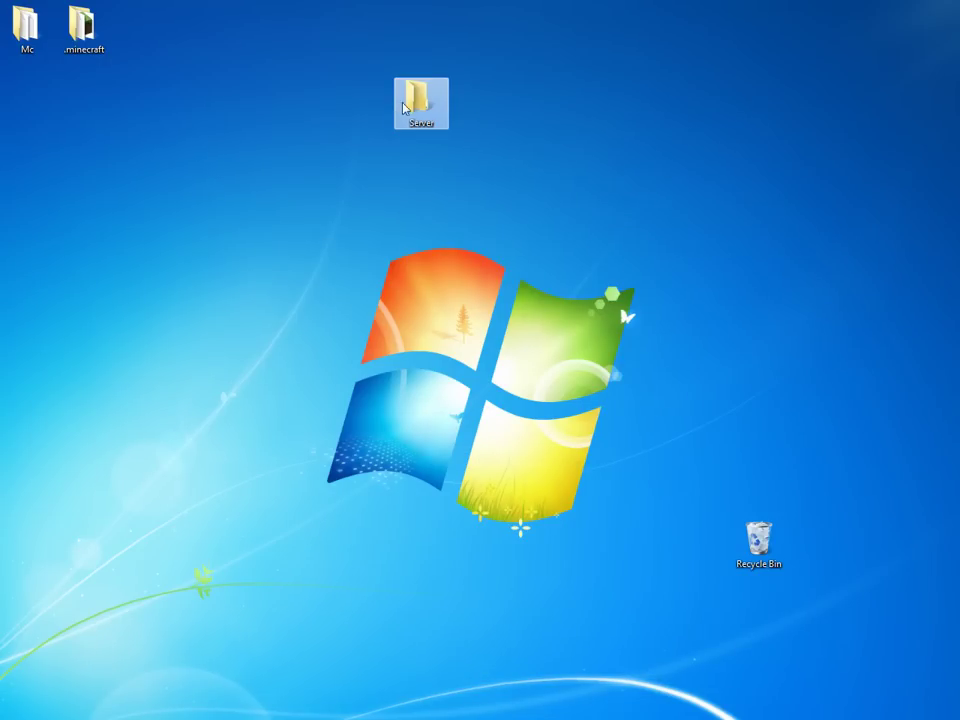
double_click(418, 98)
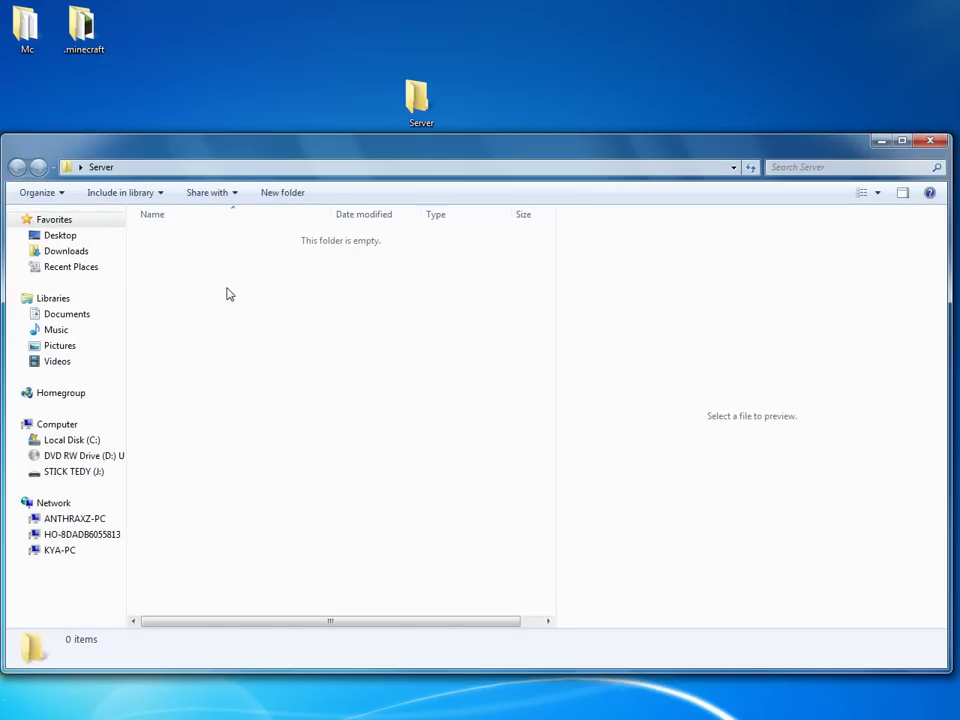
key("ctrl+v")
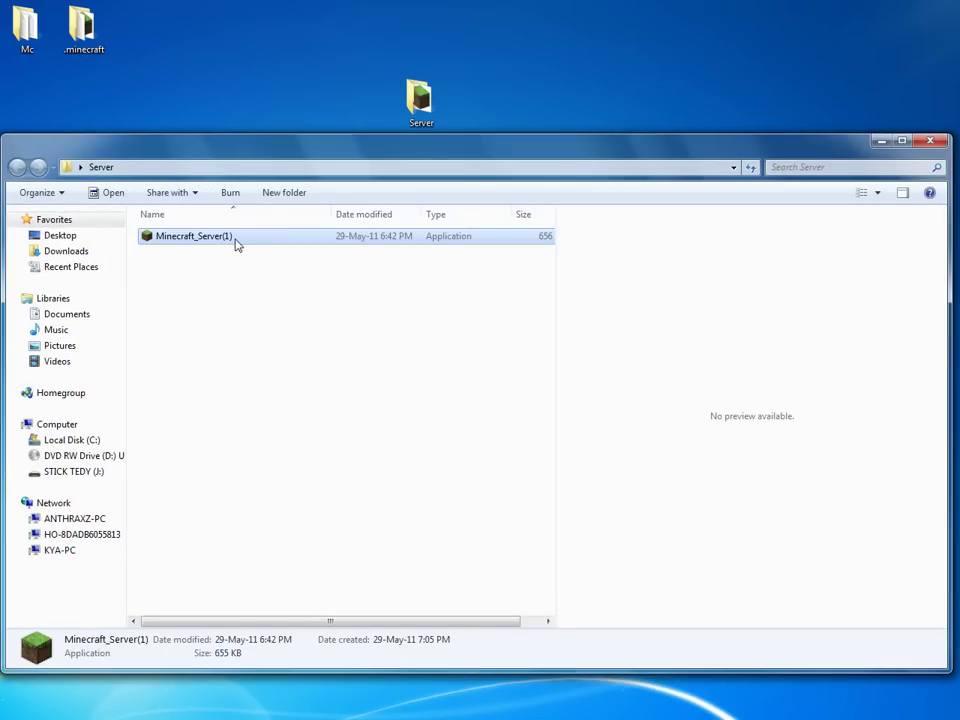
Run Minecraft_Server(1) once, allowing it past the security warning, then close it.
double_click(236, 245)
left_click(580, 390)
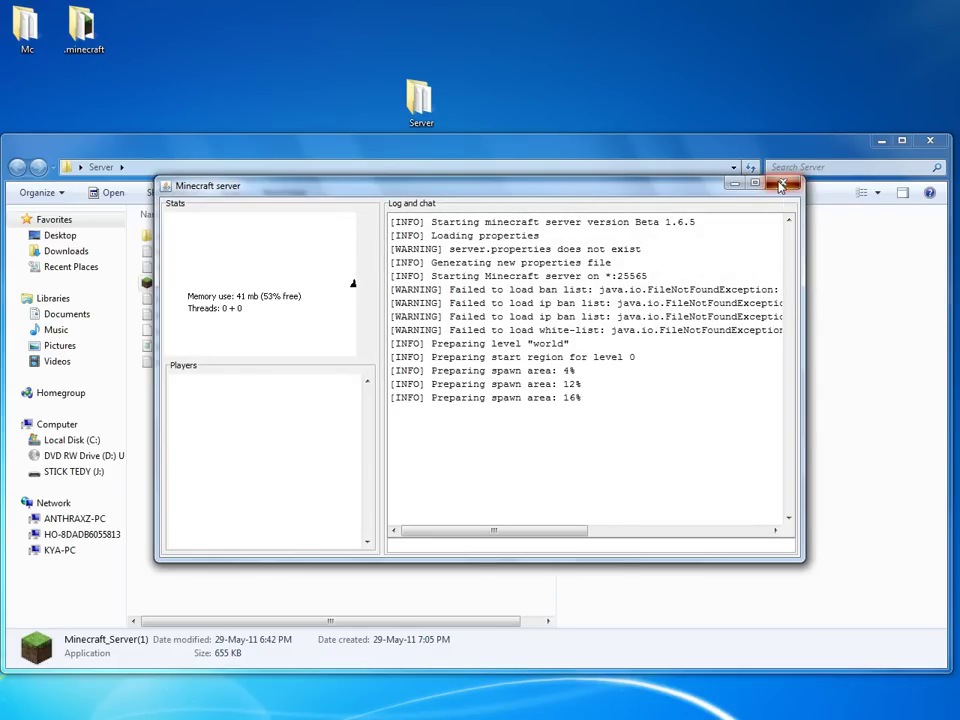
left_click(782, 186)
Close the Server window, move the Server folder beside .minecraft, and open Mc.
left_click(929, 141)
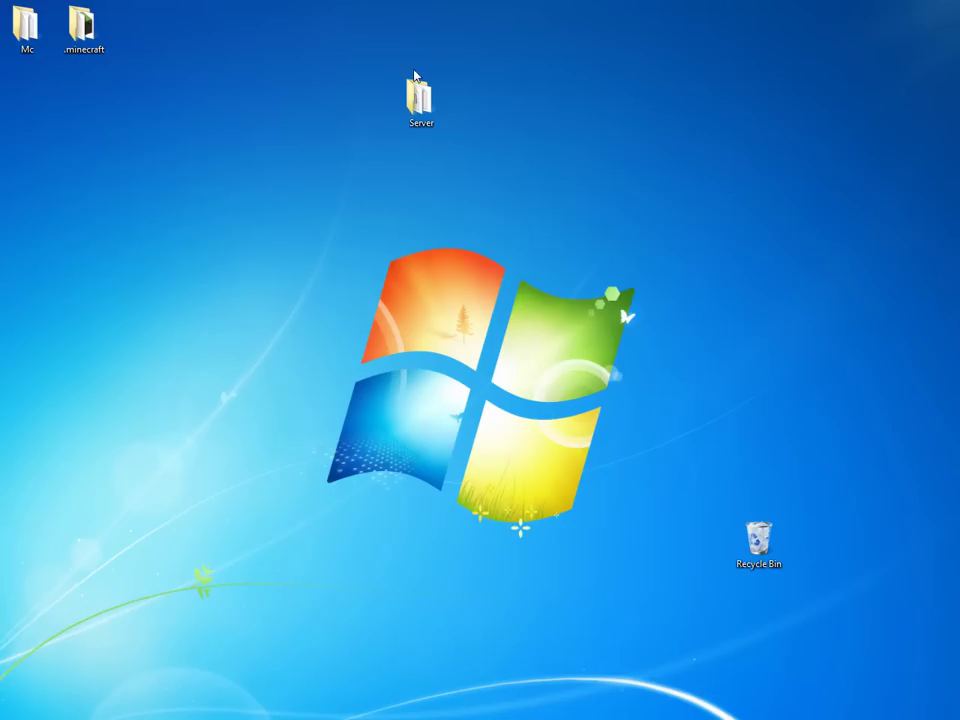
left_click_drag(418, 95, 140, 30)
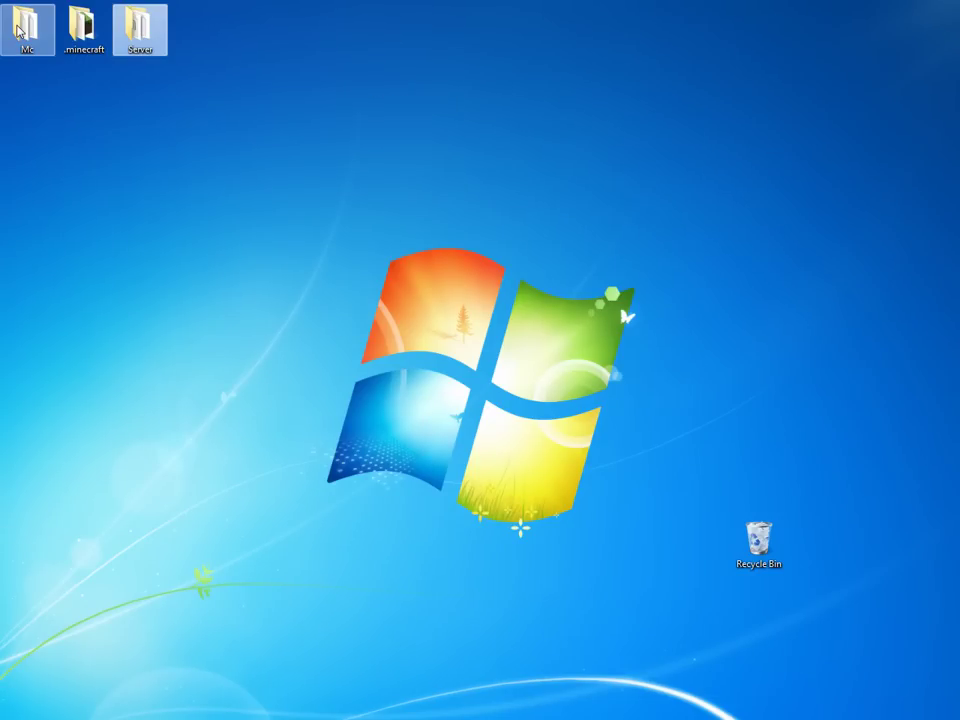
double_click(20, 30)
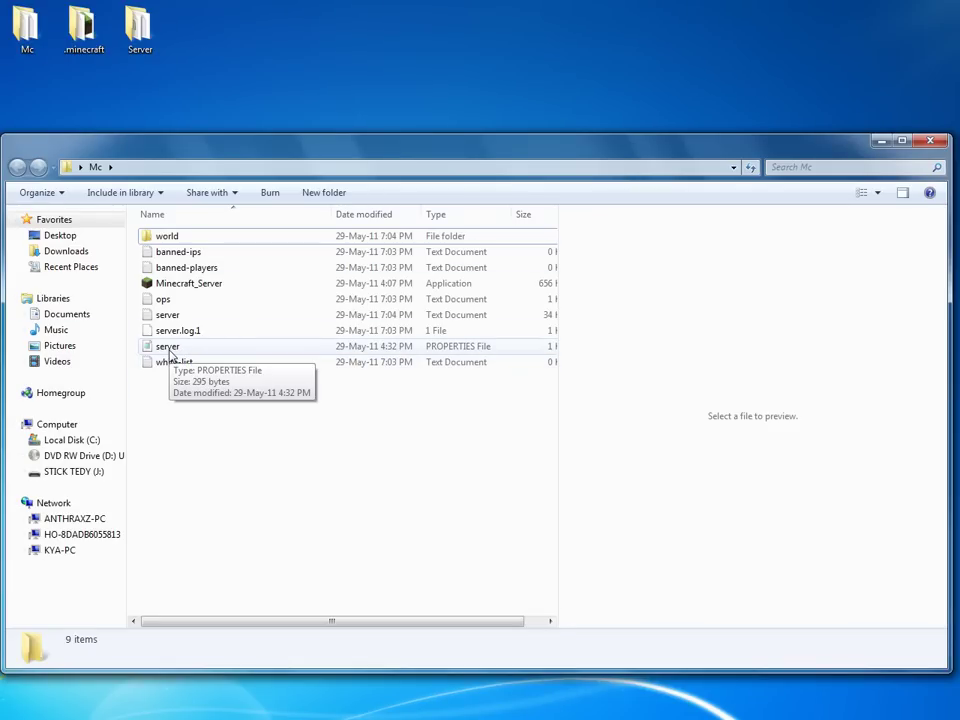
In server.properties, delete the server-ip address and retype online-mode as 'false'.
double_click(168, 348)
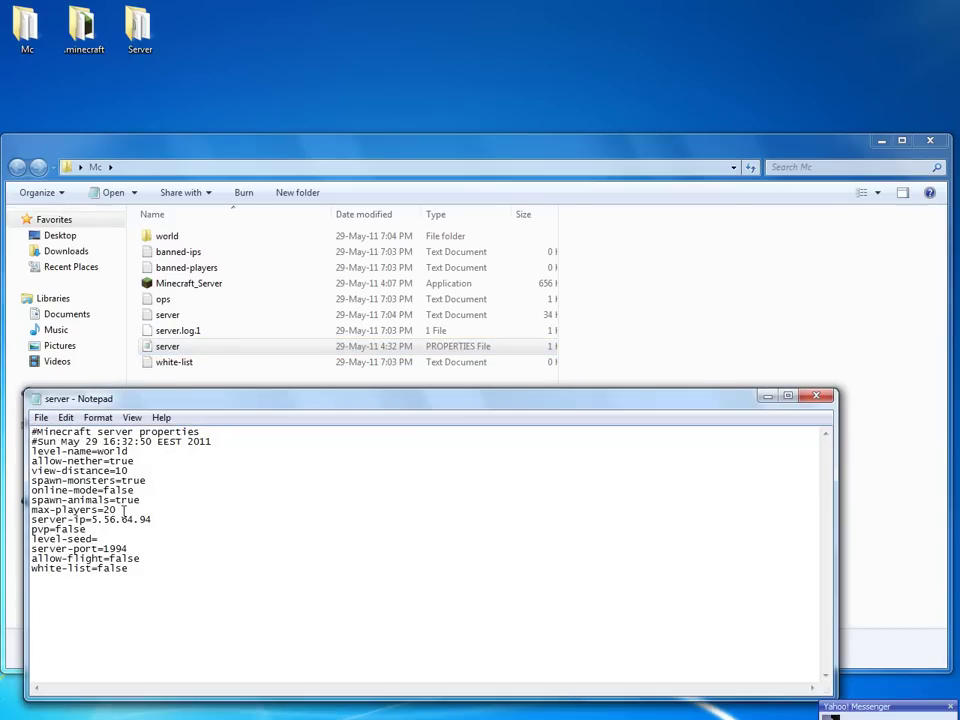
left_click_drag(91, 519, 154, 519)
key("Delete")
double_click(104, 490)
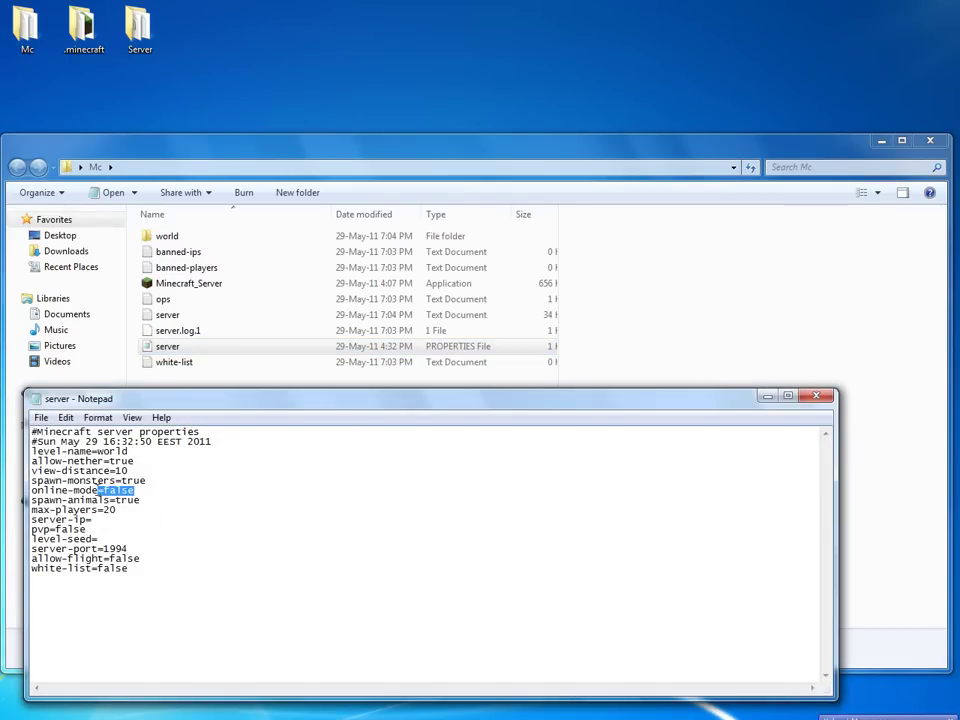
key("Delete")
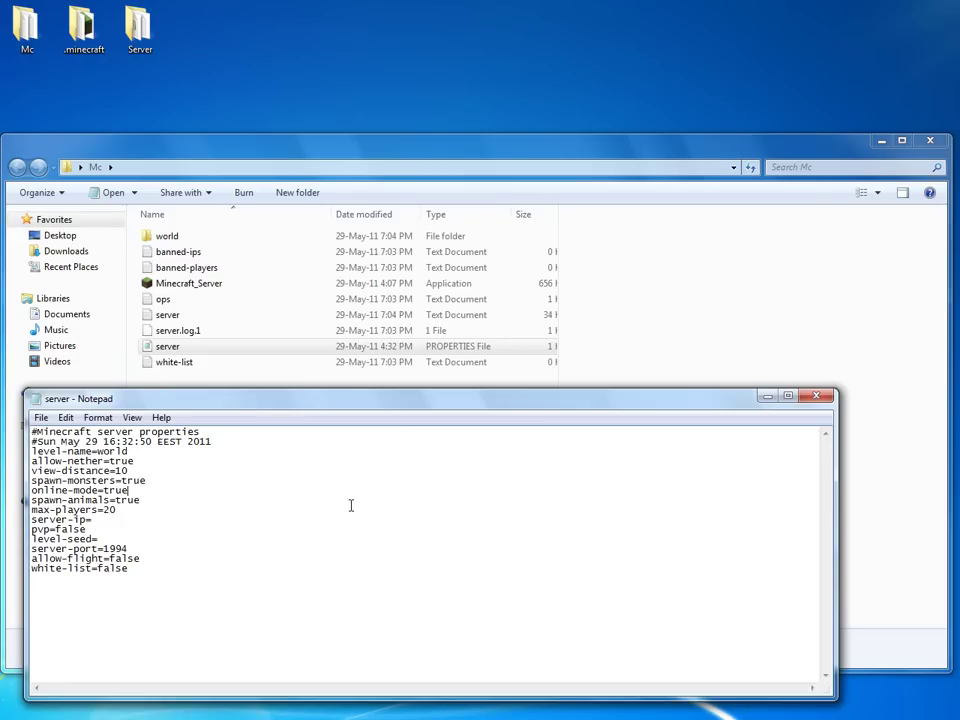
type("false")
Place the caret after server-ip=, then close the Hamachi page to reach the .minecraft.rar RapidShare tab.
left_click(115, 522)
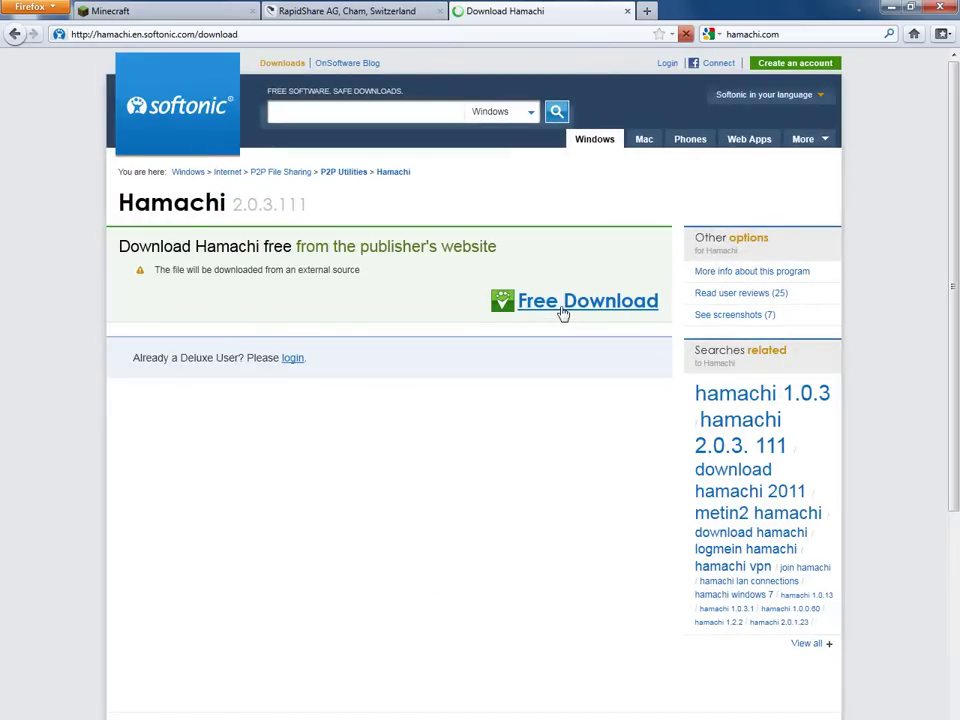
left_click(627, 11)
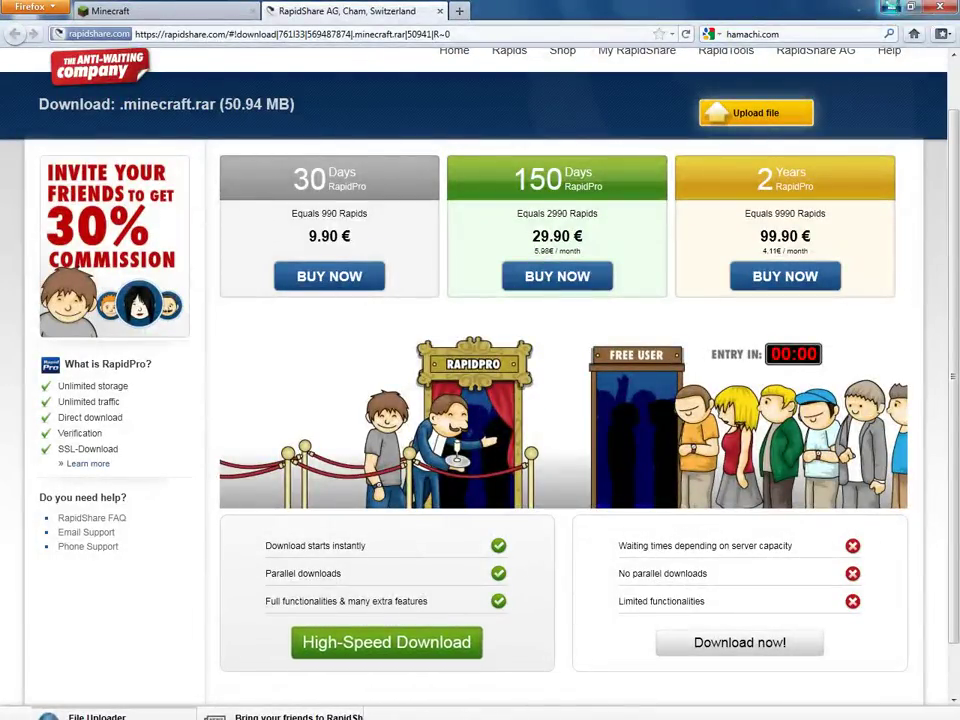
Delete the old NewNetworkMinecraft network in Hamachi.
left_click(893, 7)
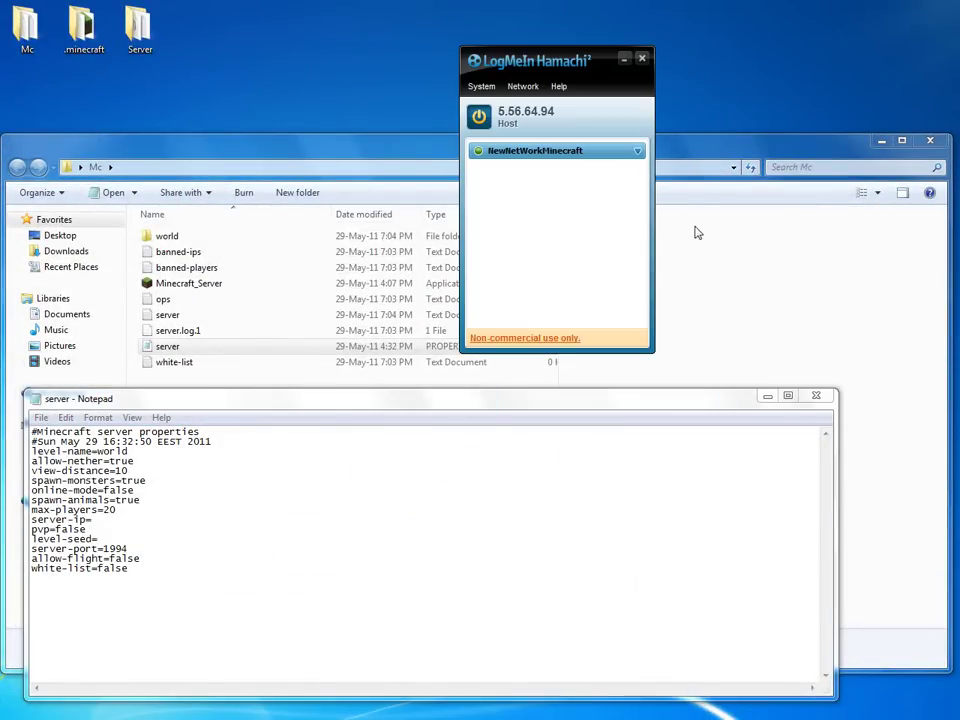
right_click(567, 152)
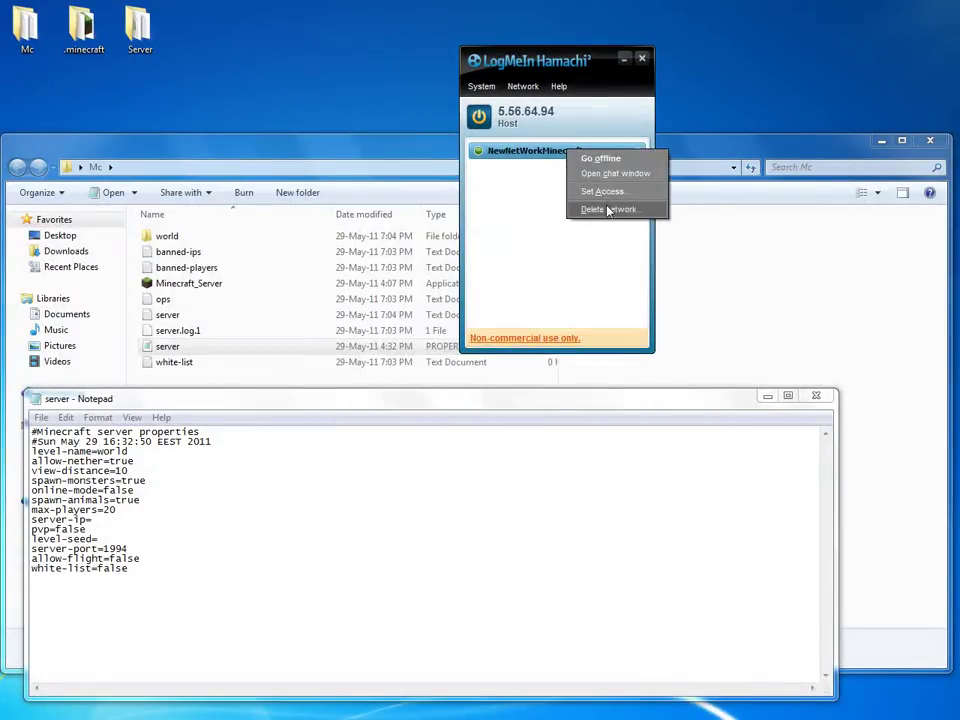
left_click(610, 208)
left_click(448, 396)
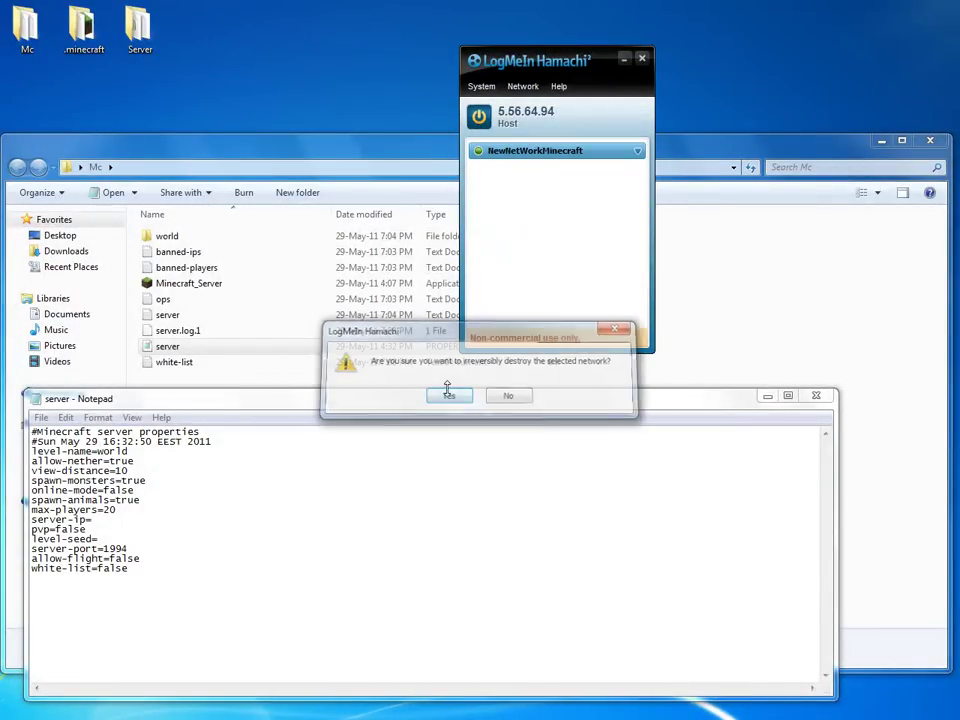
Create a new Hamachi network 'PumpkinMinecraft545' protected by a password.
left_click(523, 86)
left_click(530, 105)
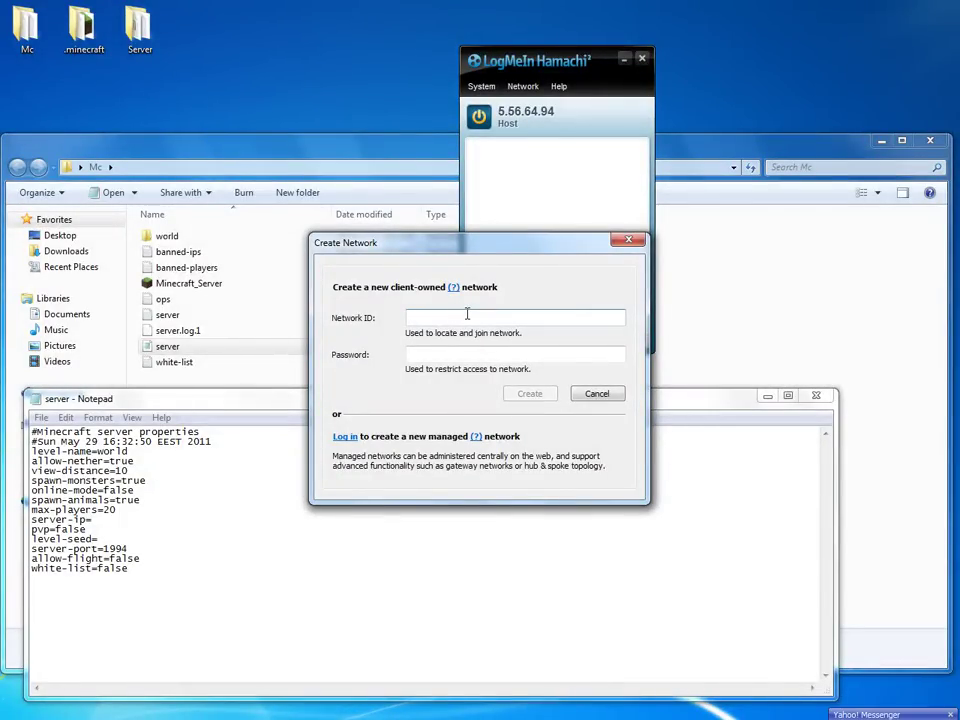
type("Pump")
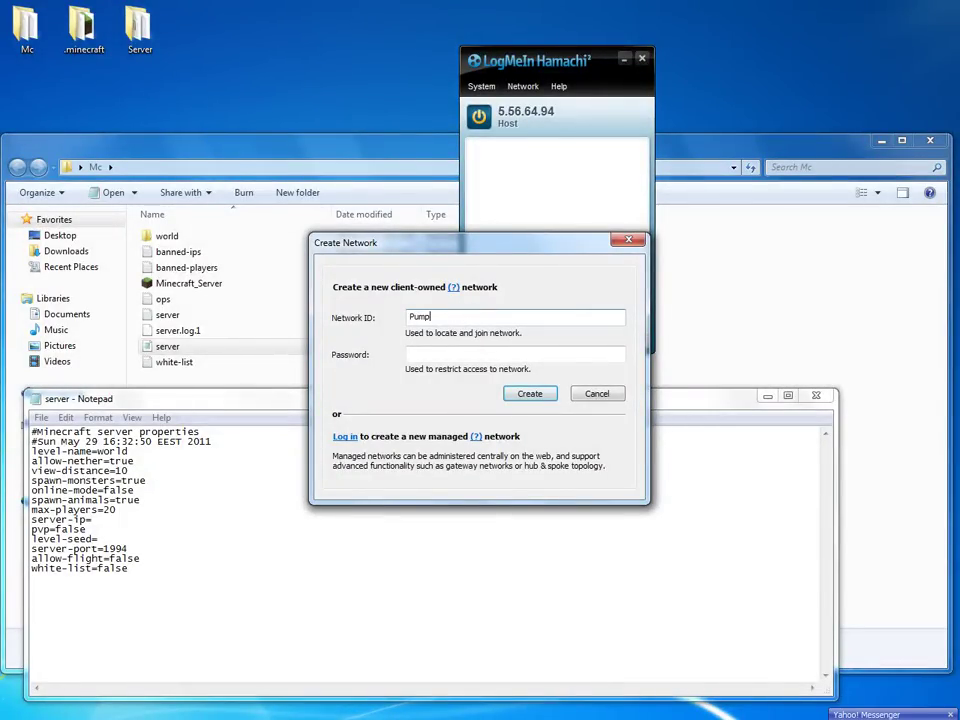
type("kinMinecraft545")
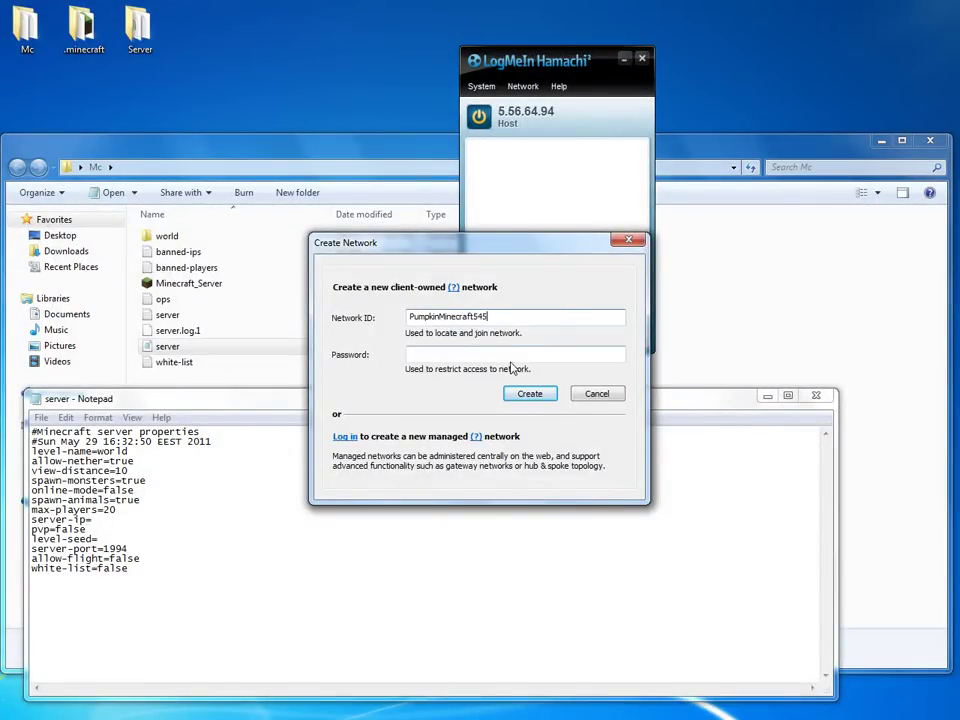
key("Tab")
type("123")
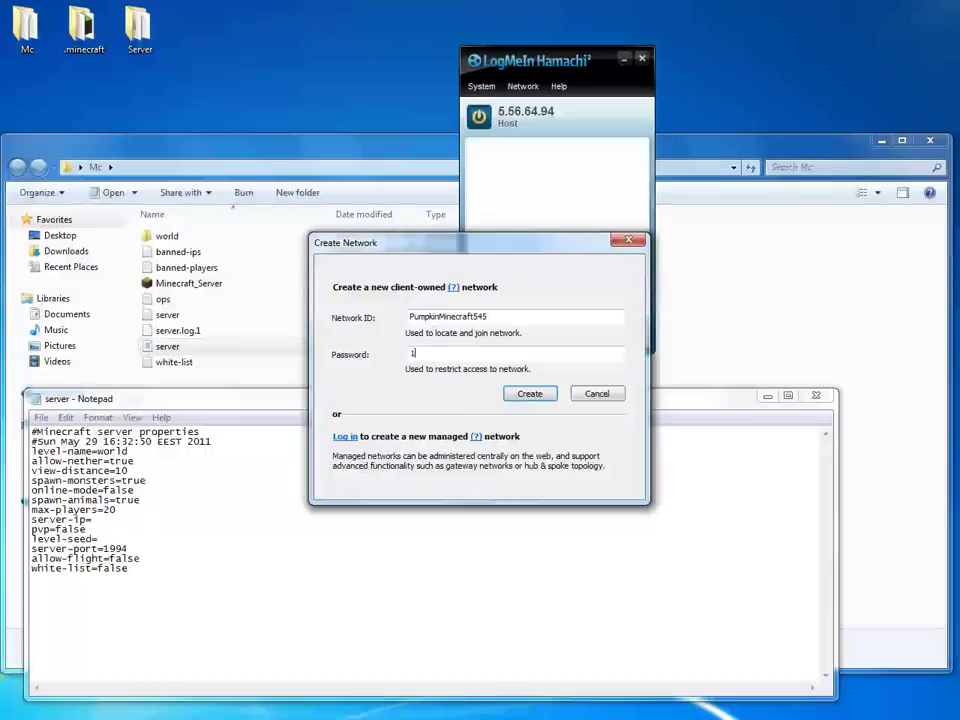
left_click(535, 396)
type("4")
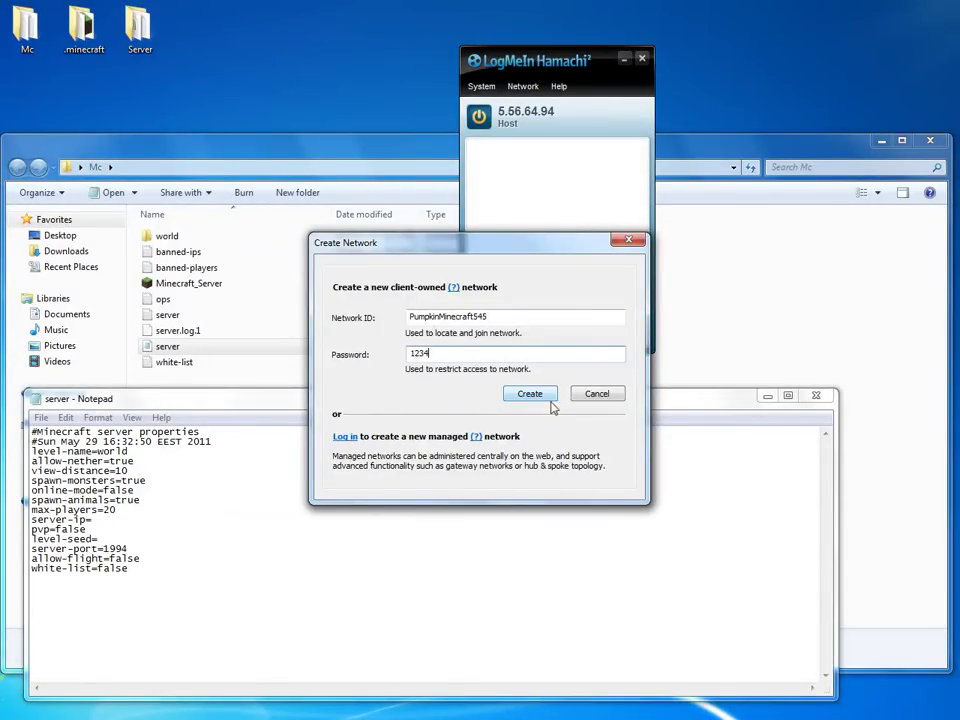
left_click(544, 394)
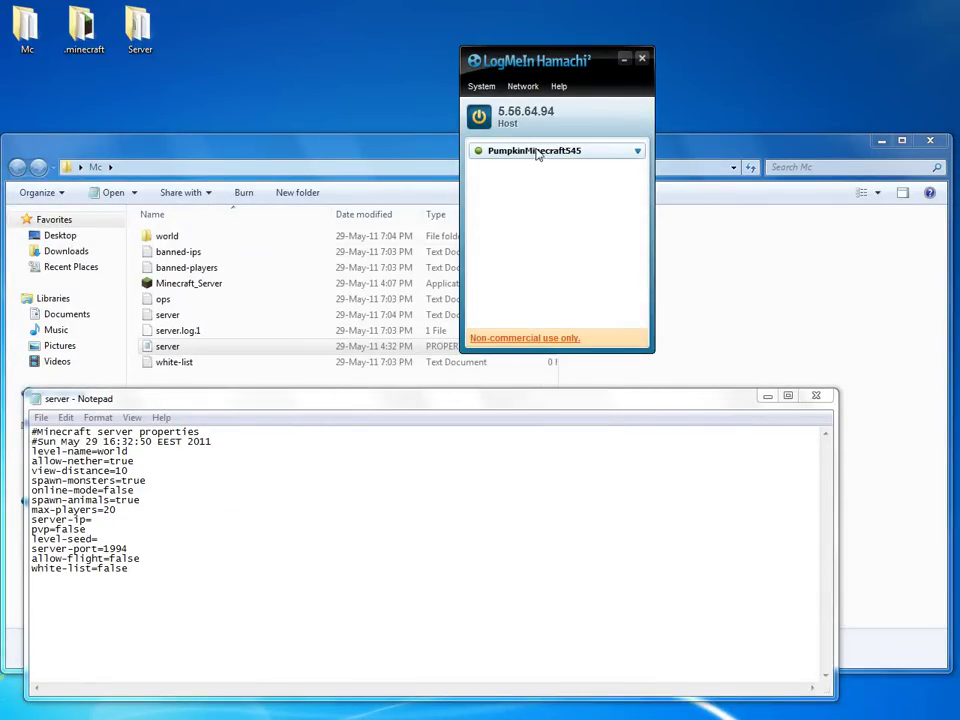
Move the Hamachi window to the right so Notepad is visible.
mouse_move(555, 158)
left_click_drag(544, 62, 686, 66)
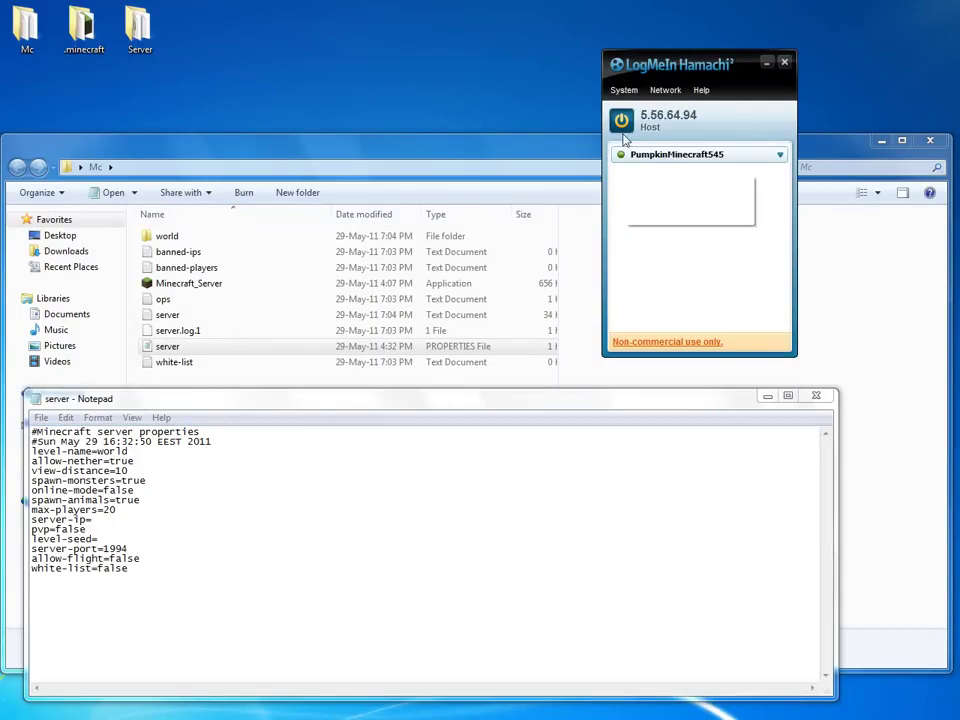
left_click_drag(700, 77, 662, 62)
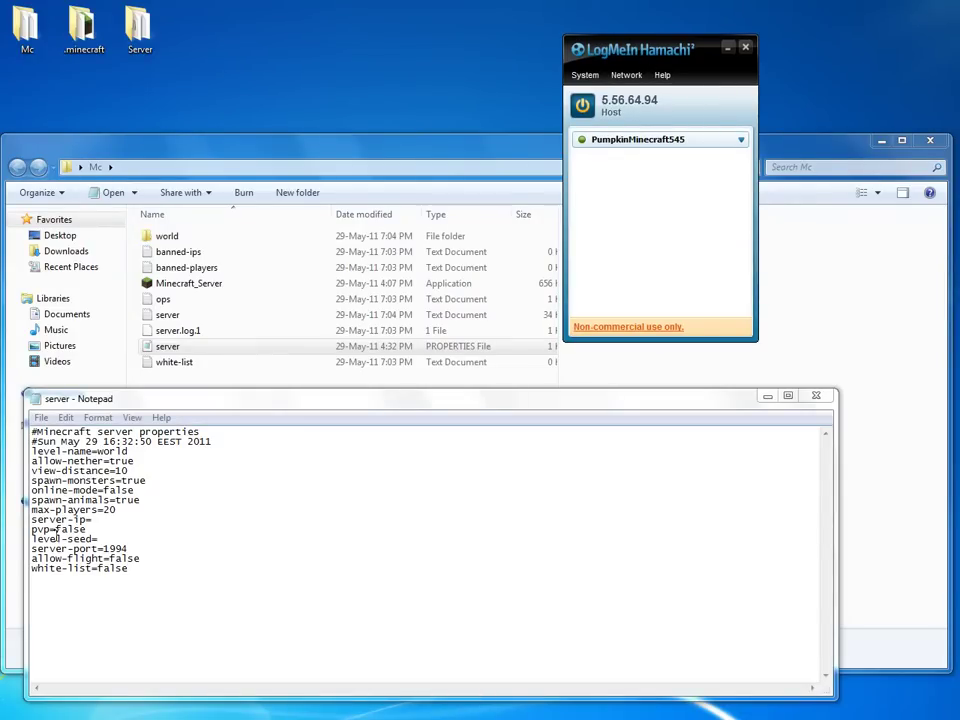
Edit server.properties so server-ip is 5.56.64.94 and server-port is 1994.
left_click(97, 517)
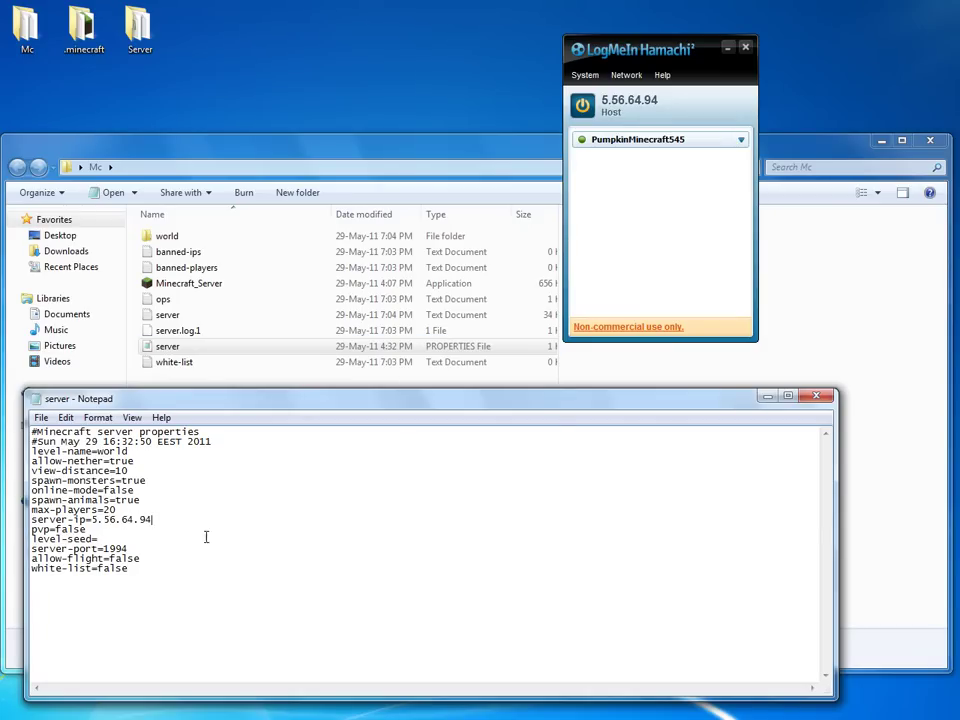
left_click_drag(88, 529, 61, 526)
left_click(58, 521)
left_click_drag(103, 548, 129, 548)
left_click(159, 546)
key("BackSpace")
key("BackSpace")
key("BackSpace")
key("BackSpace")
type("255")
type("1994")
Minimize Notepad, the Mc window and Hamachi, then reopen the Mc folder.
left_click(767, 396)
left_click(881, 140)
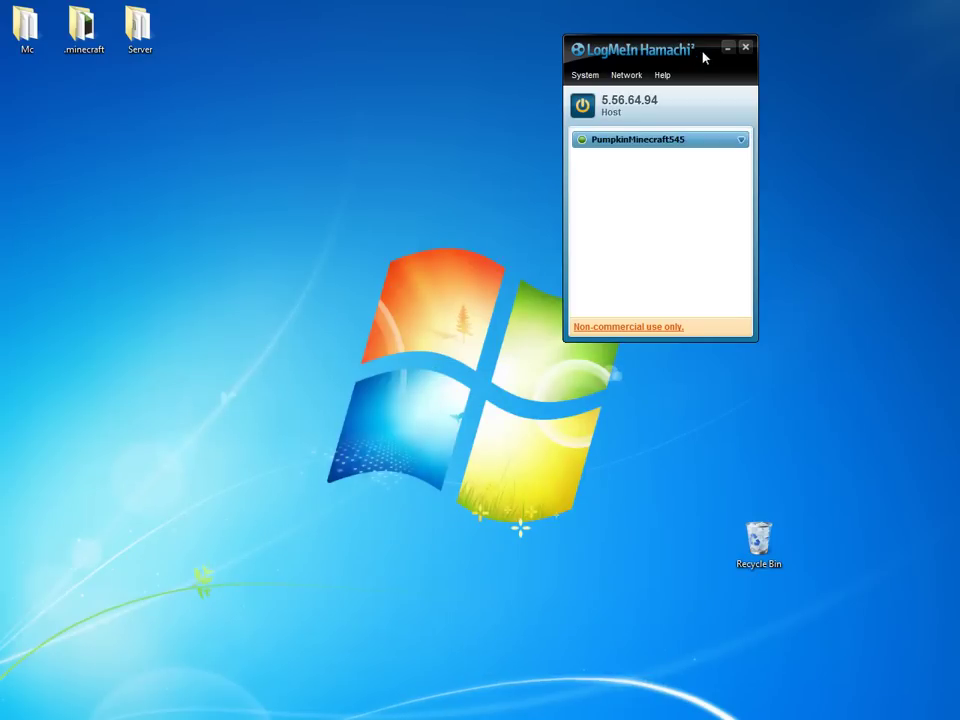
left_click(727, 47)
double_click(44, 22)
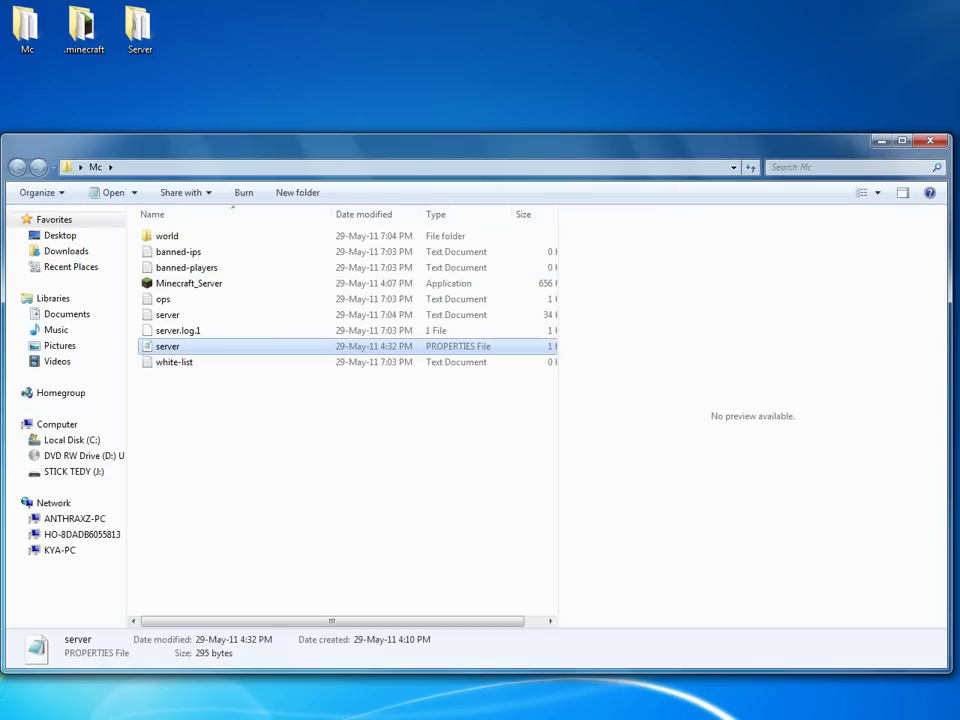
key("alt+Tab")
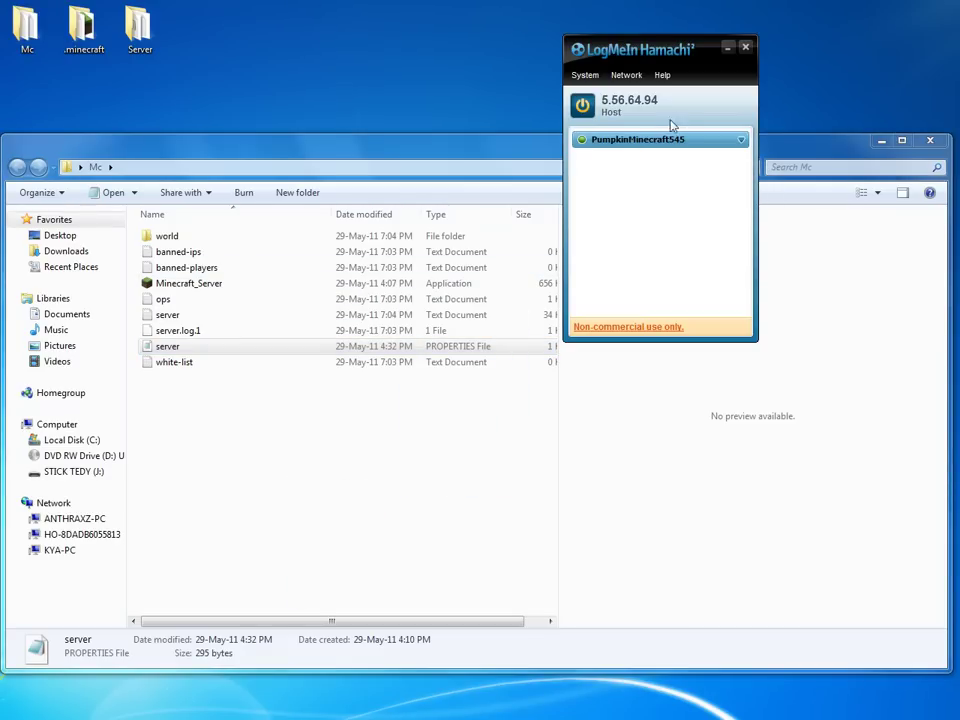
Launch Minecraft_Server, allow it to run, and hide its window to show the desktop.
left_click(727, 48)
double_click(182, 285)
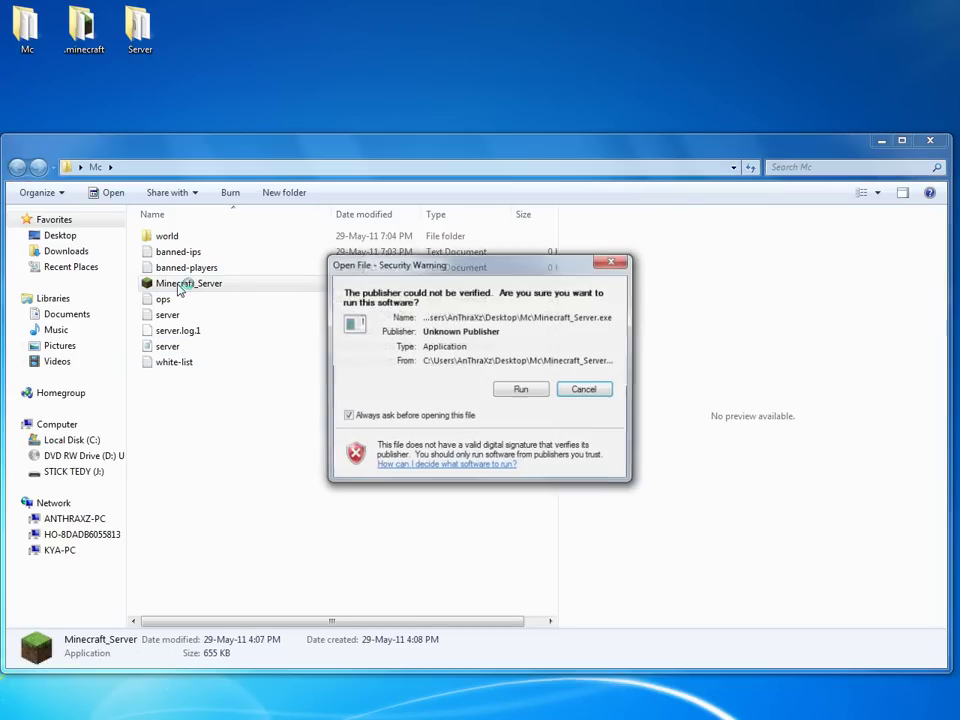
left_click(519, 390)
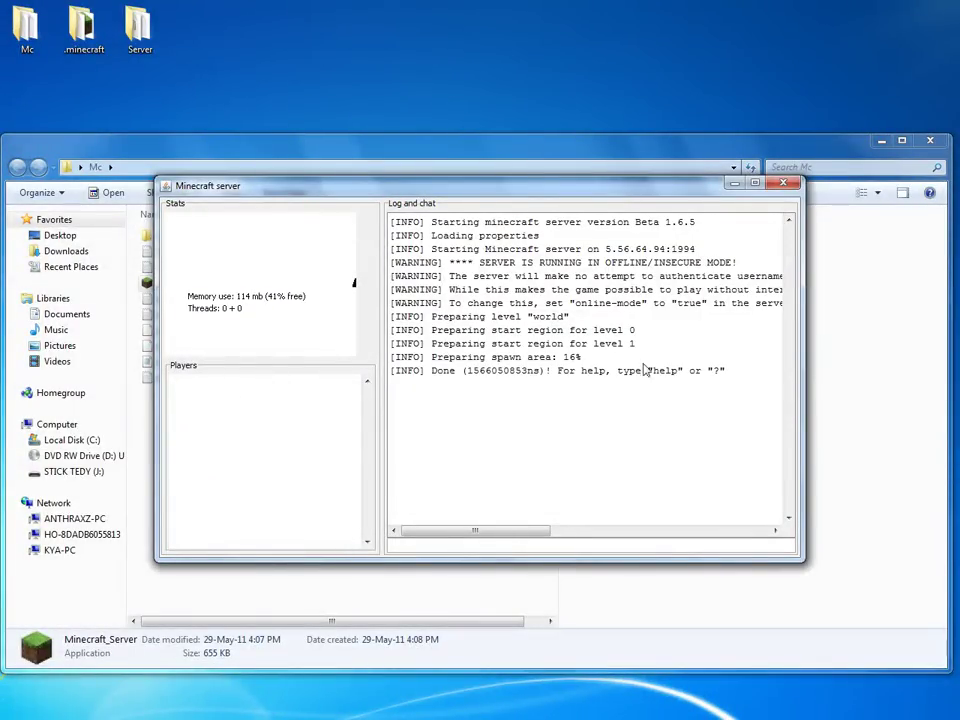
left_click(732, 185)
key("super+d")
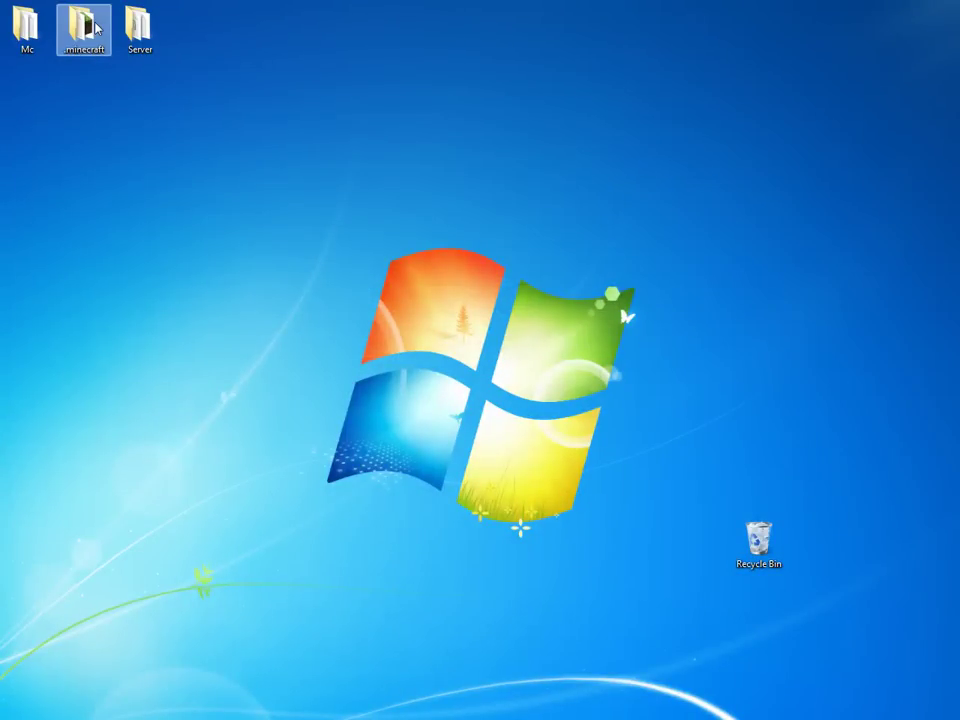
Copy the .minecraft folder from the desktop.
left_click(96, 28)
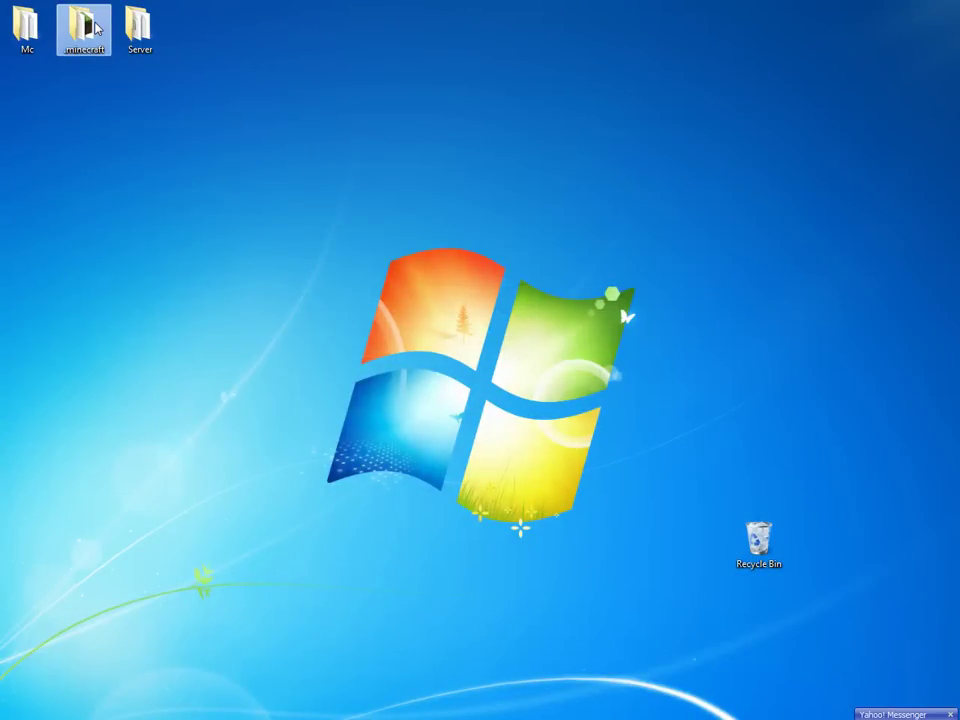
right_click(87, 33)
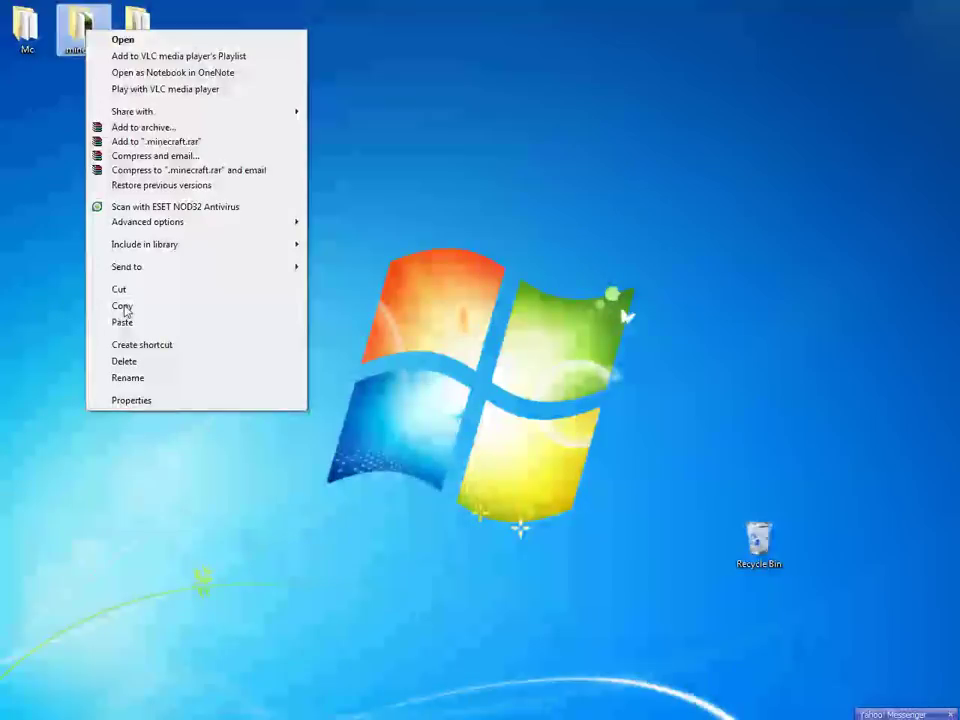
left_click(125, 305)
Browse to Local Disk (C:) > Users > the user's profile folder.
key("super")
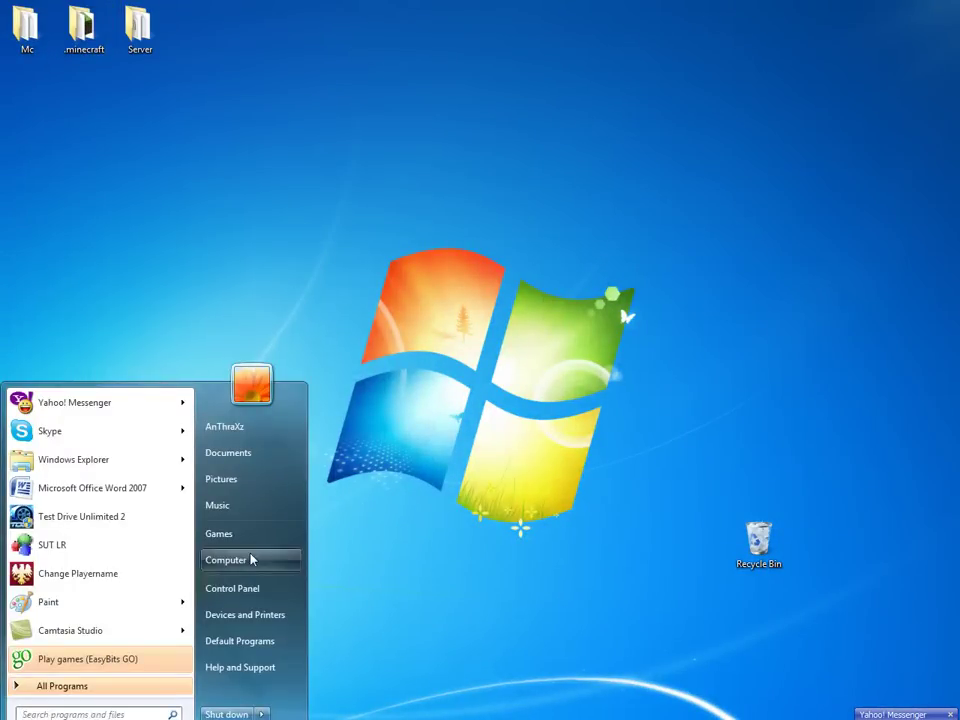
left_click(249, 559)
double_click(240, 251)
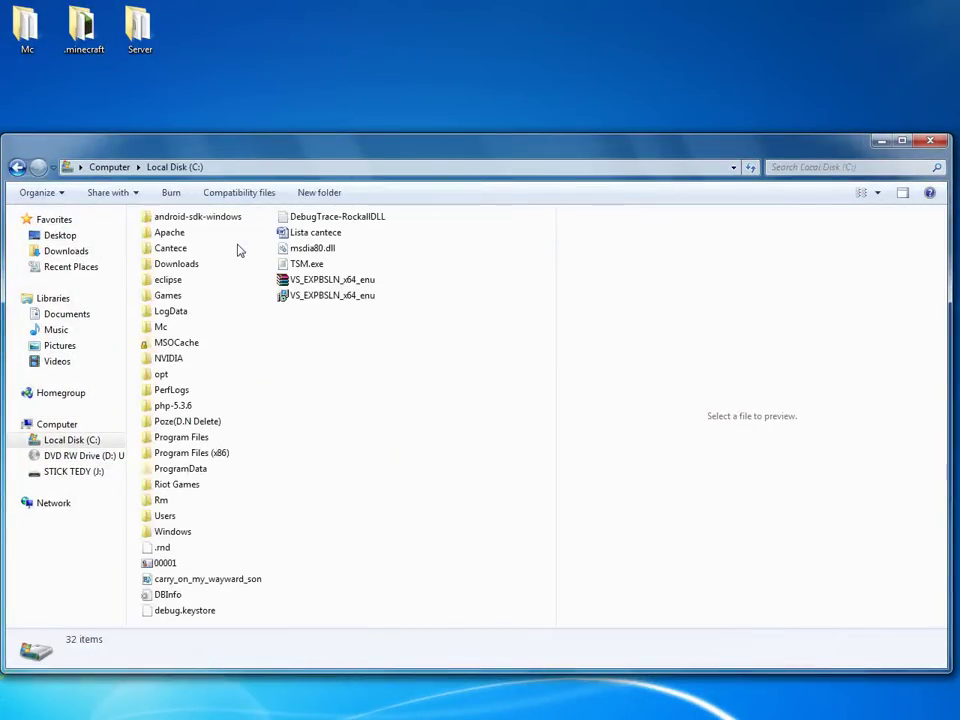
double_click(165, 517)
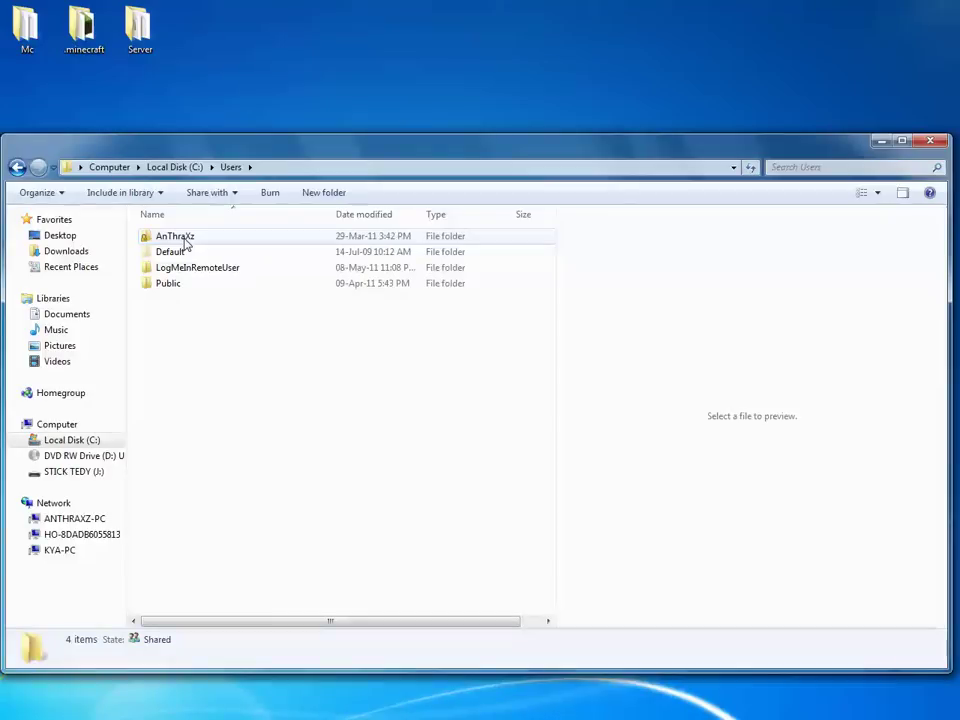
double_click(183, 241)
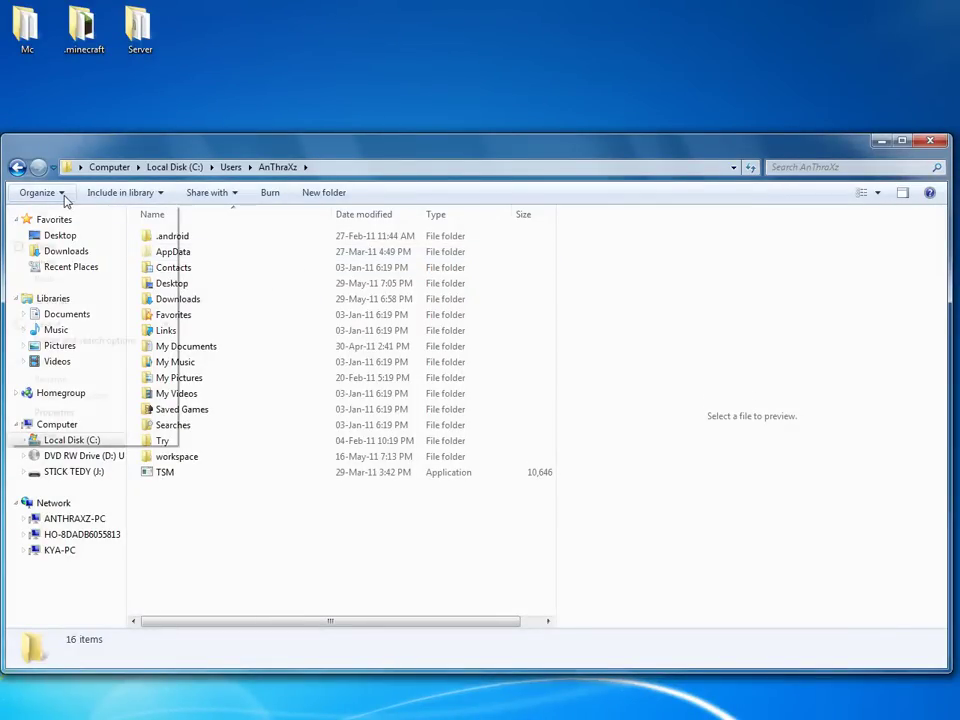
Turn on 'Show hidden files and folders' in Folder and search options.
left_click(62, 194)
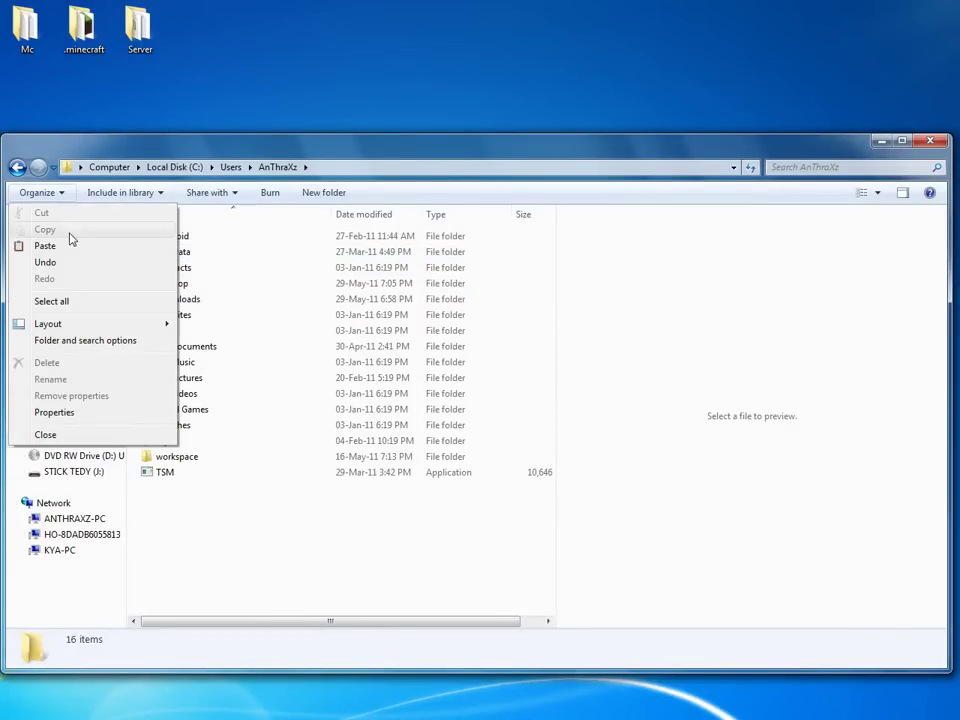
left_click(86, 342)
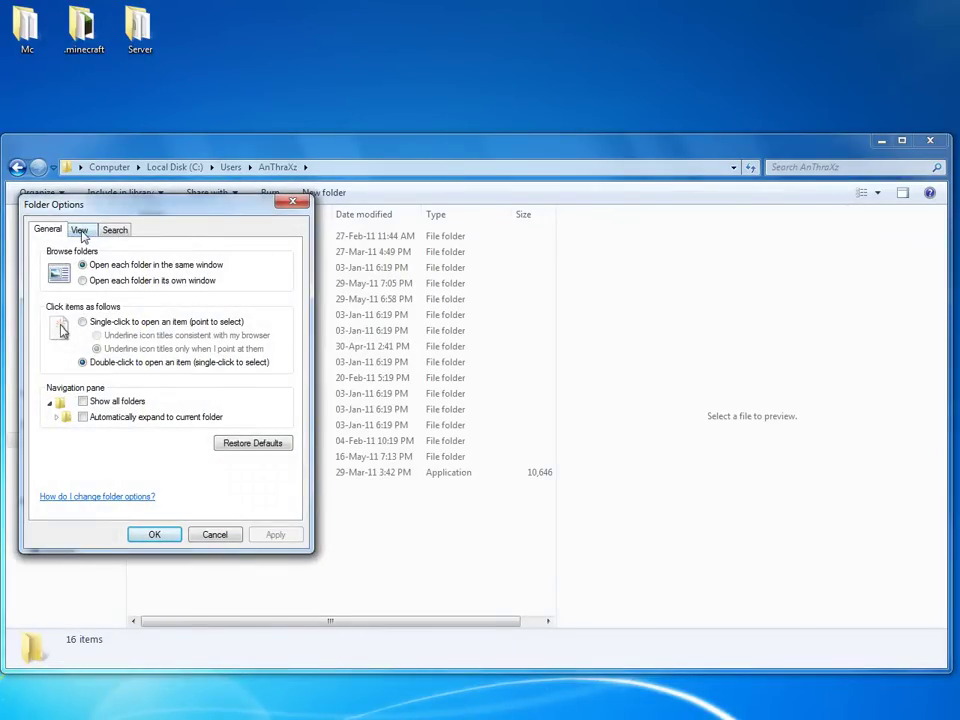
left_click(80, 231)
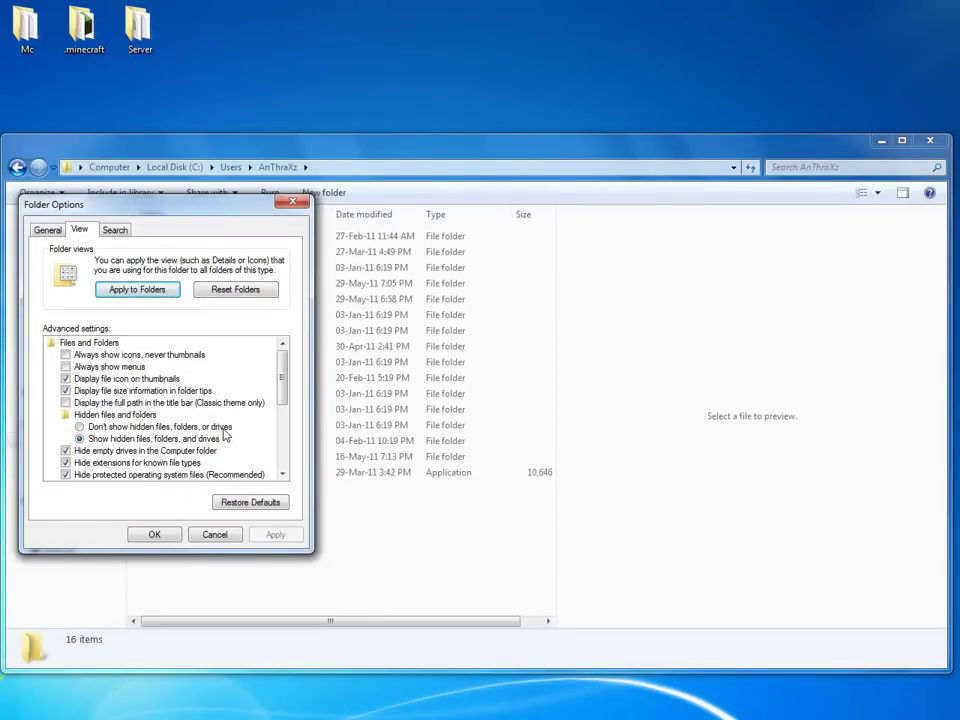
left_click(86, 428)
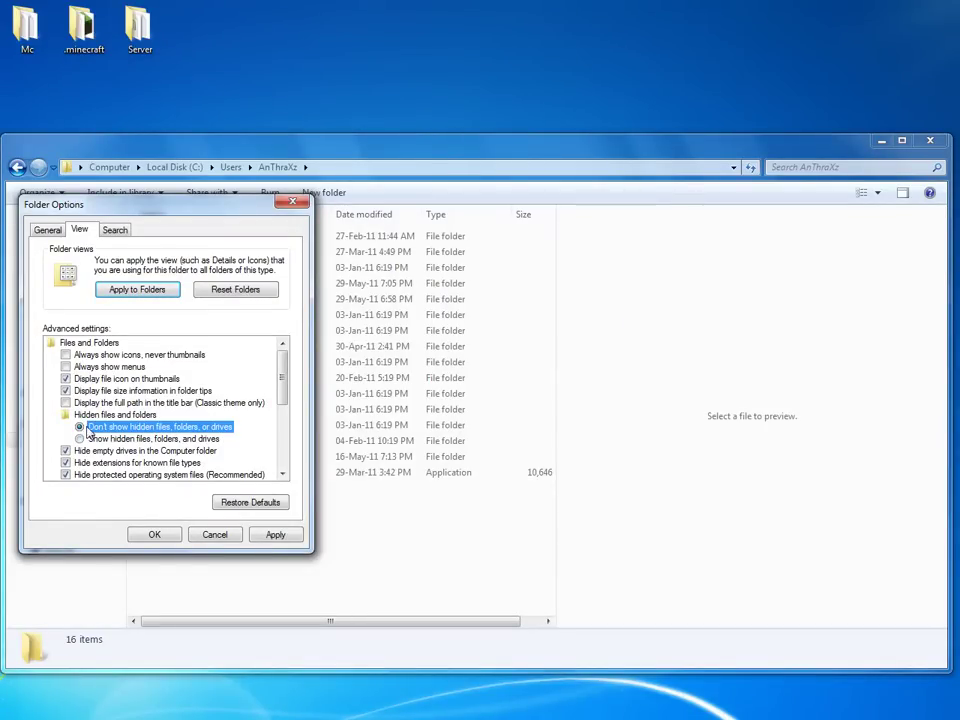
left_click(80, 439)
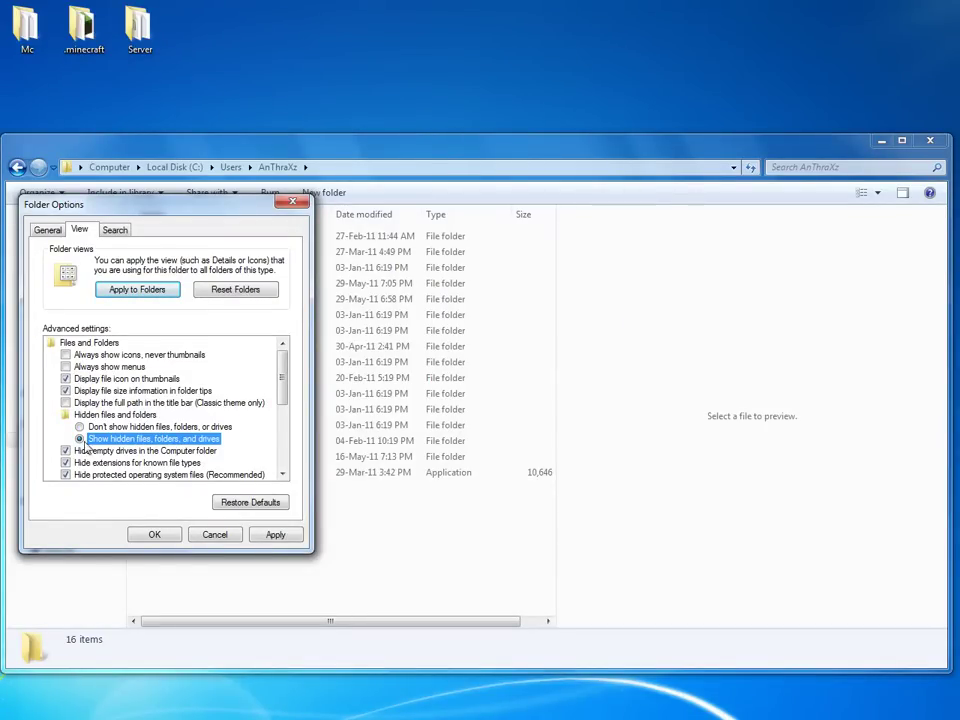
left_click(163, 535)
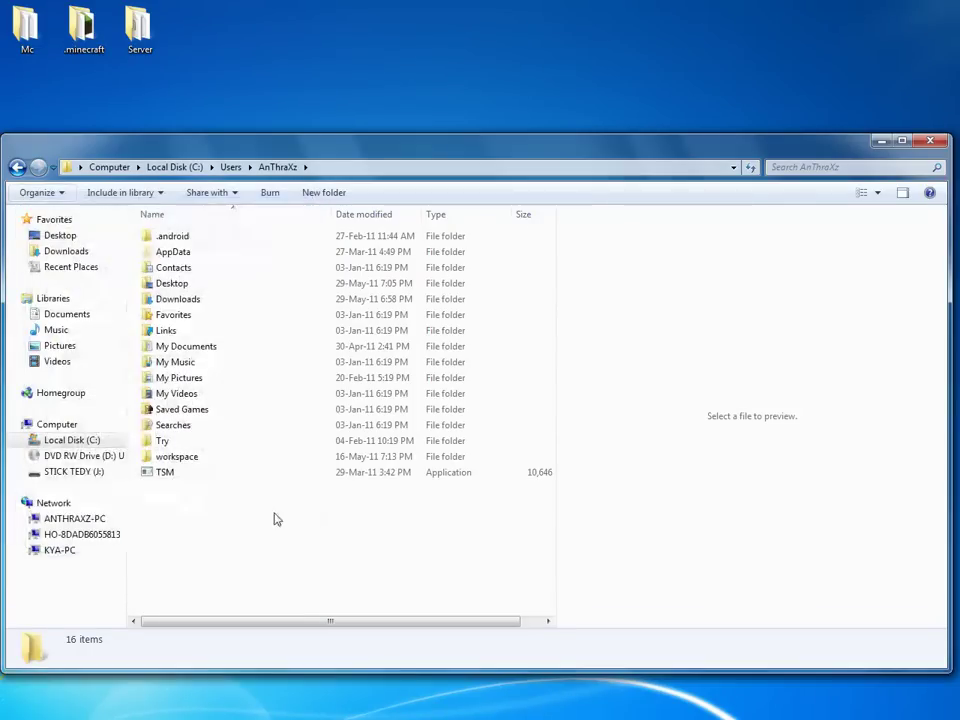
Inspect AppData\Roaming\.minecraft, step back to Roaming, and close Explorer.
double_click(193, 255)
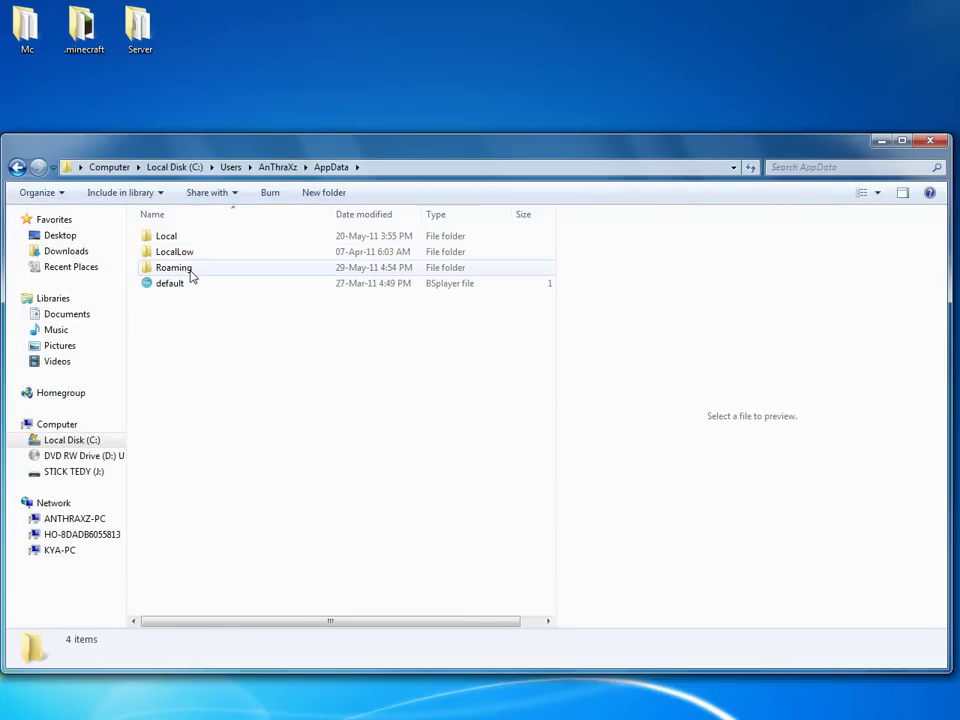
double_click(173, 267)
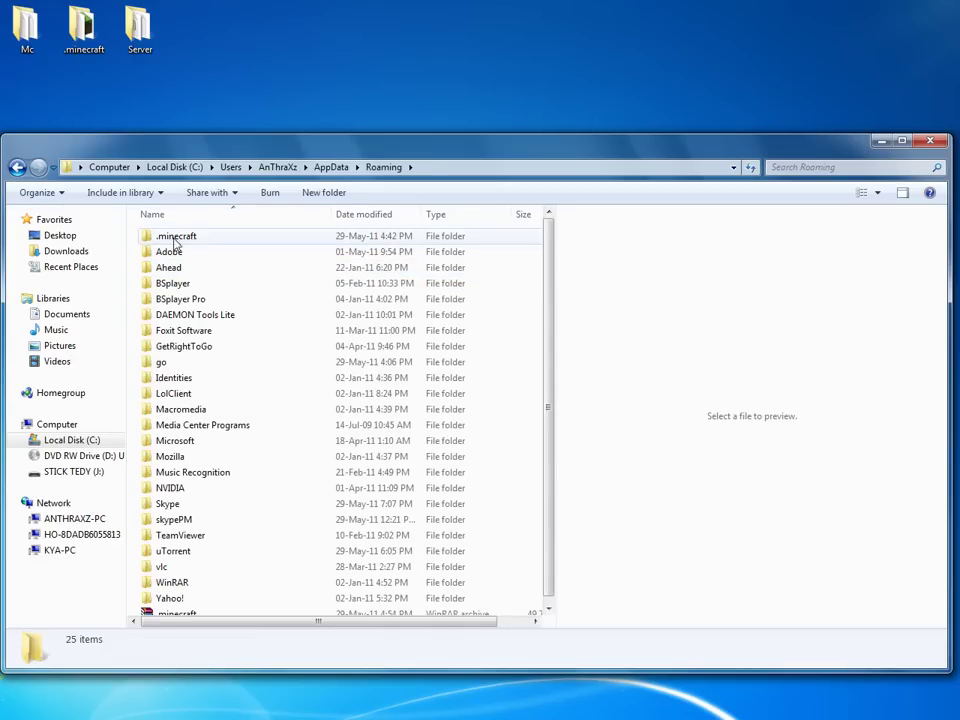
double_click(178, 237)
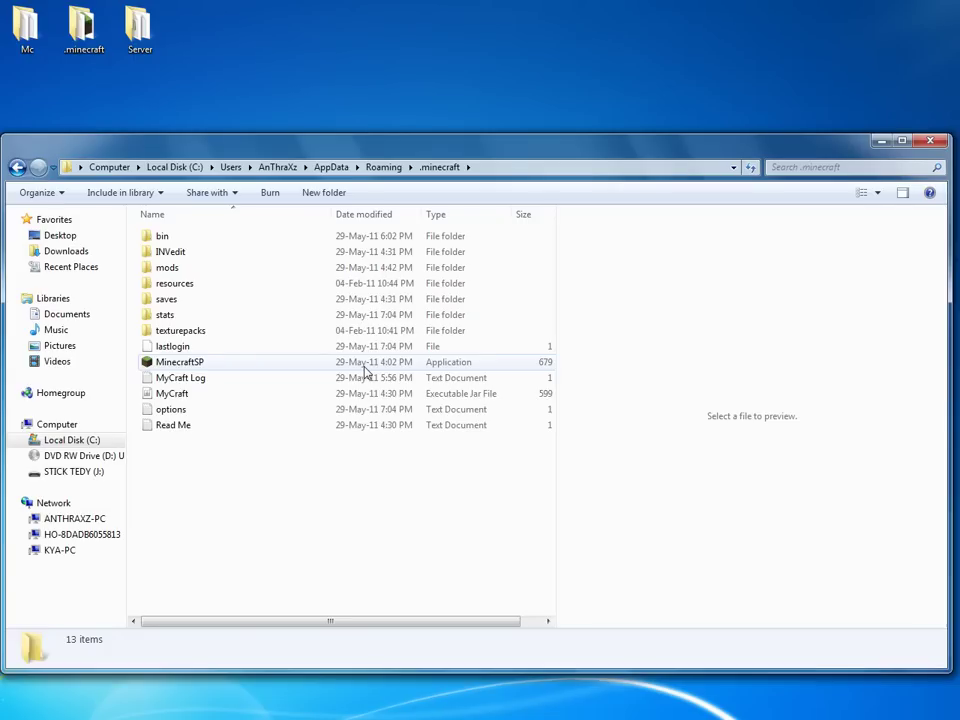
key("BackSpace")
key("alt+F4")
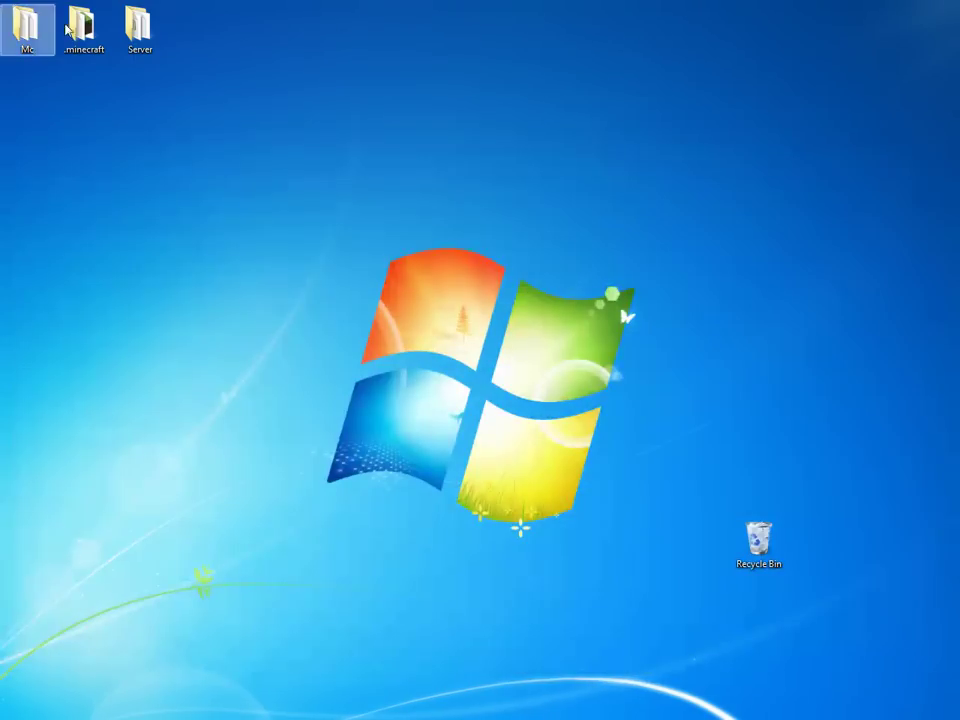
Launch MinecraftSP from the desktop .minecraft folder and move the launcher window aside.
double_click(87, 30)
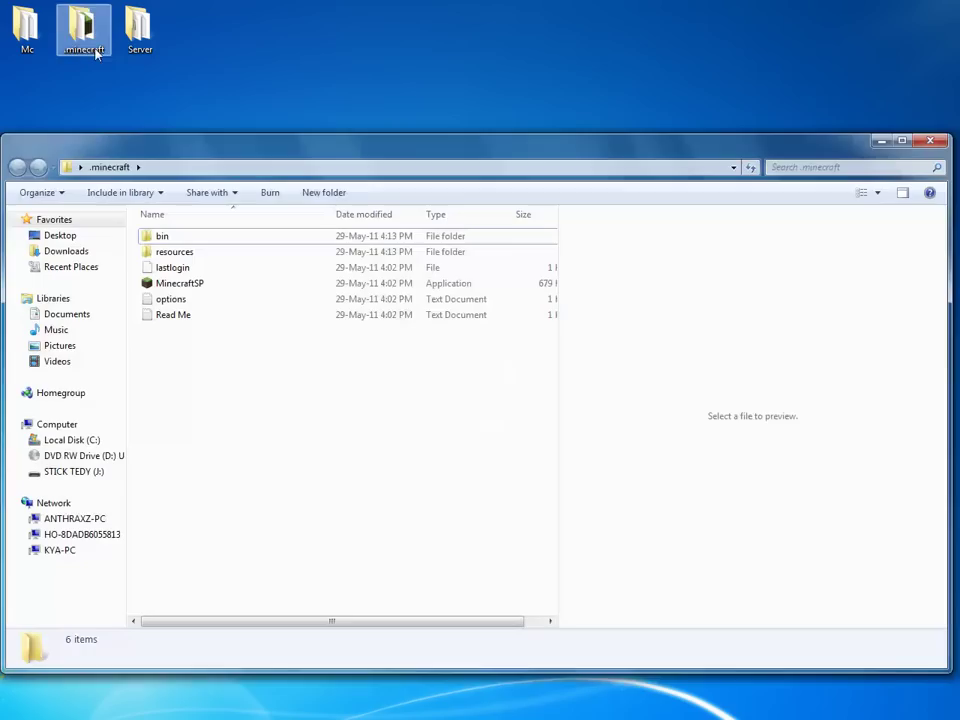
double_click(221, 284)
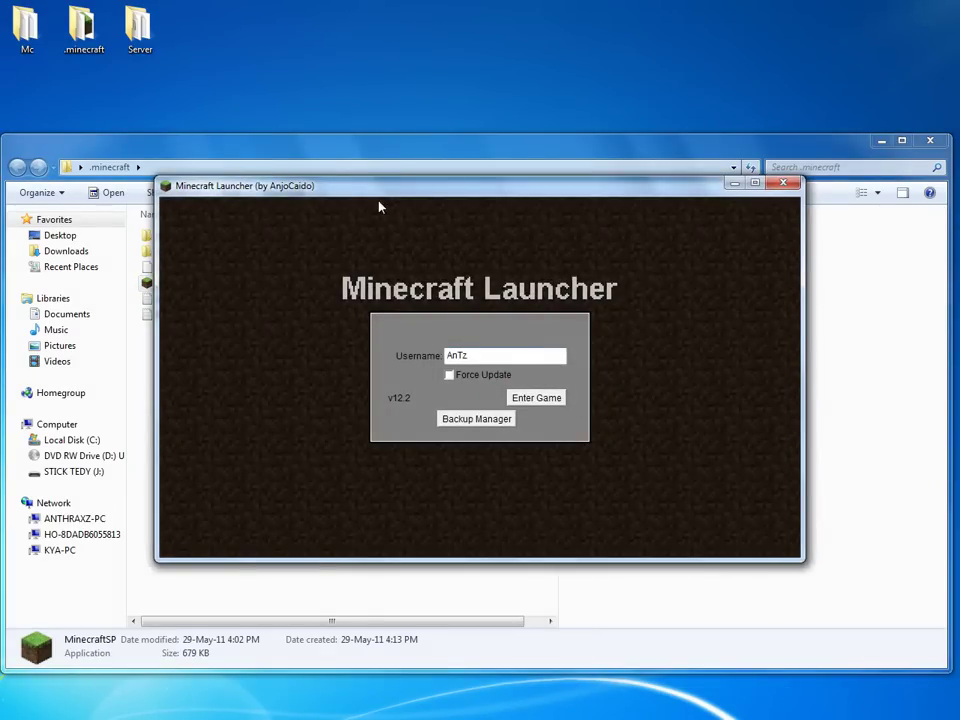
left_click_drag(394, 188, 504, 132)
left_click(184, 350)
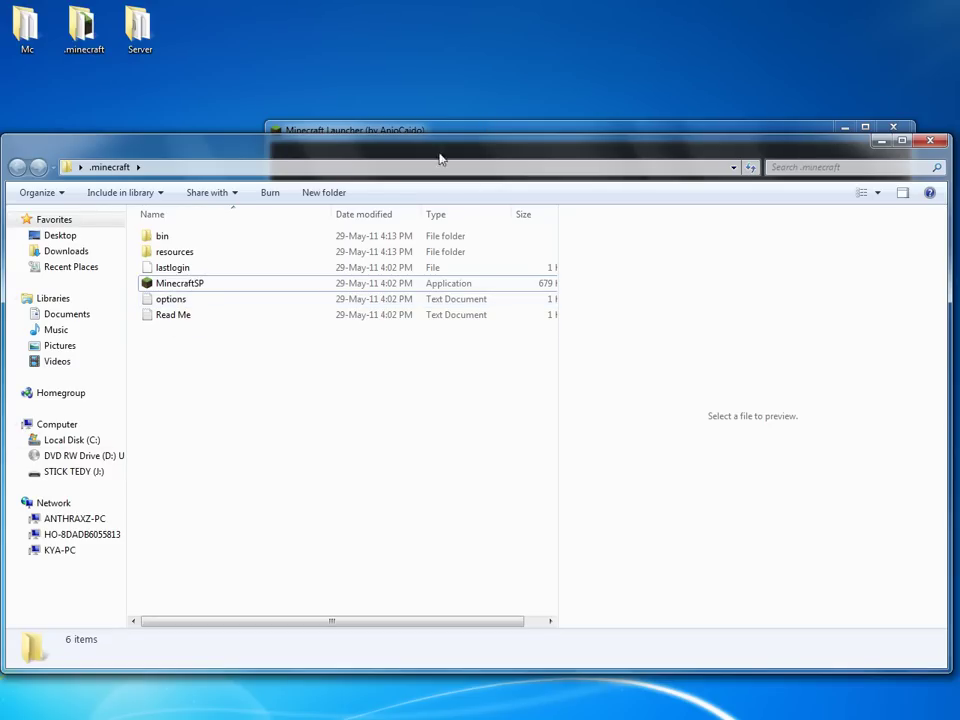
Browse to C:\Users\profile\AppData\Roaming\.minecraft, then close the file window.
left_click(72, 440)
left_click(165, 516)
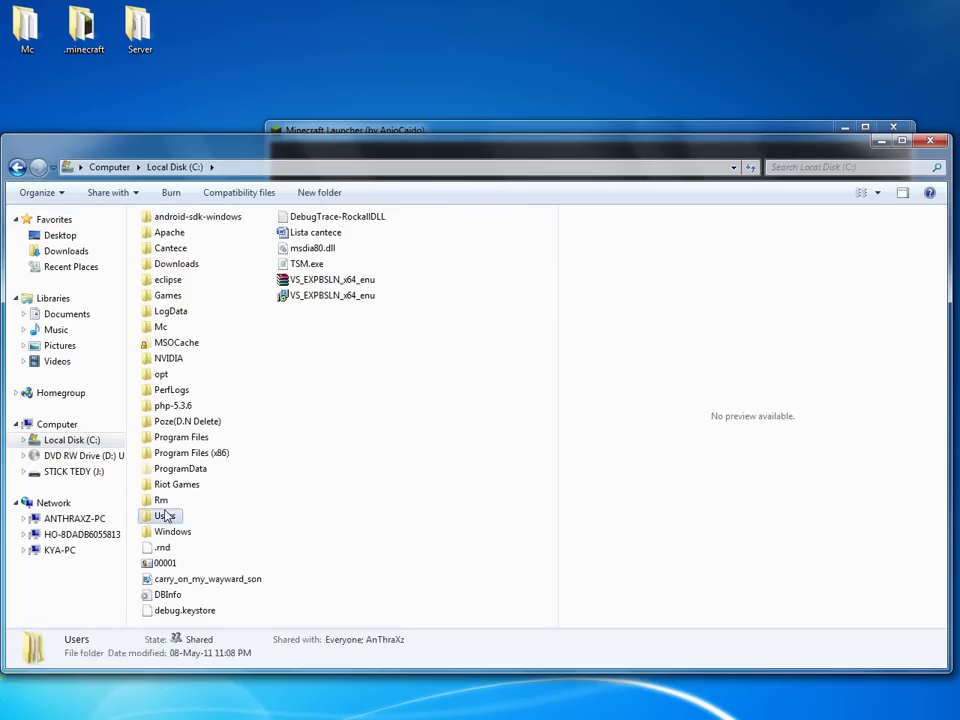
double_click(165, 516)
double_click(182, 234)
left_click(182, 250)
double_click(184, 249)
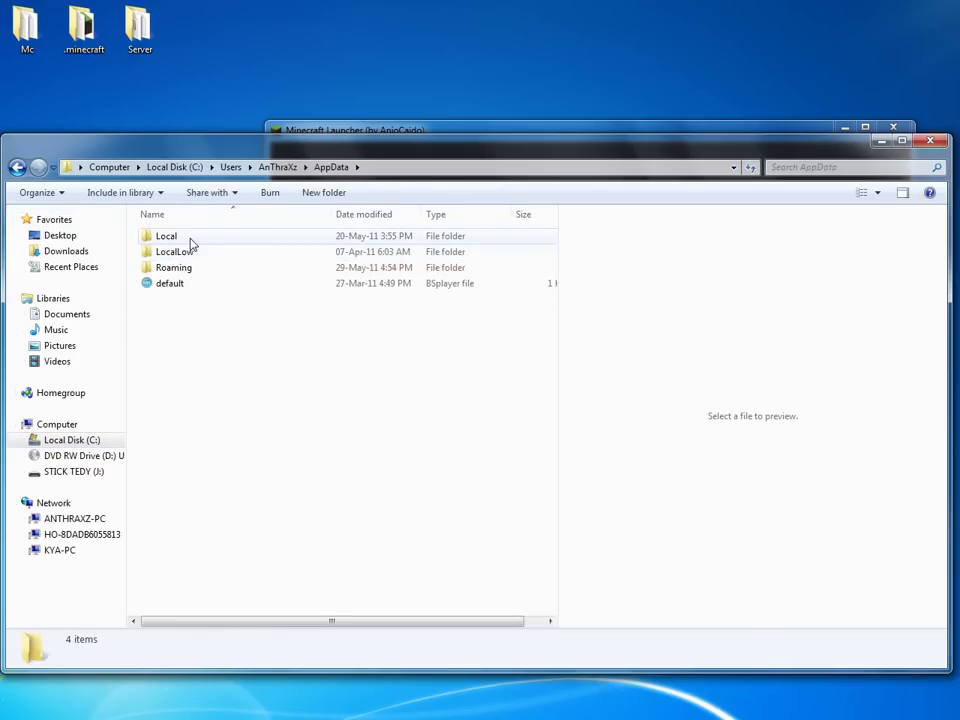
double_click(188, 268)
double_click(193, 234)
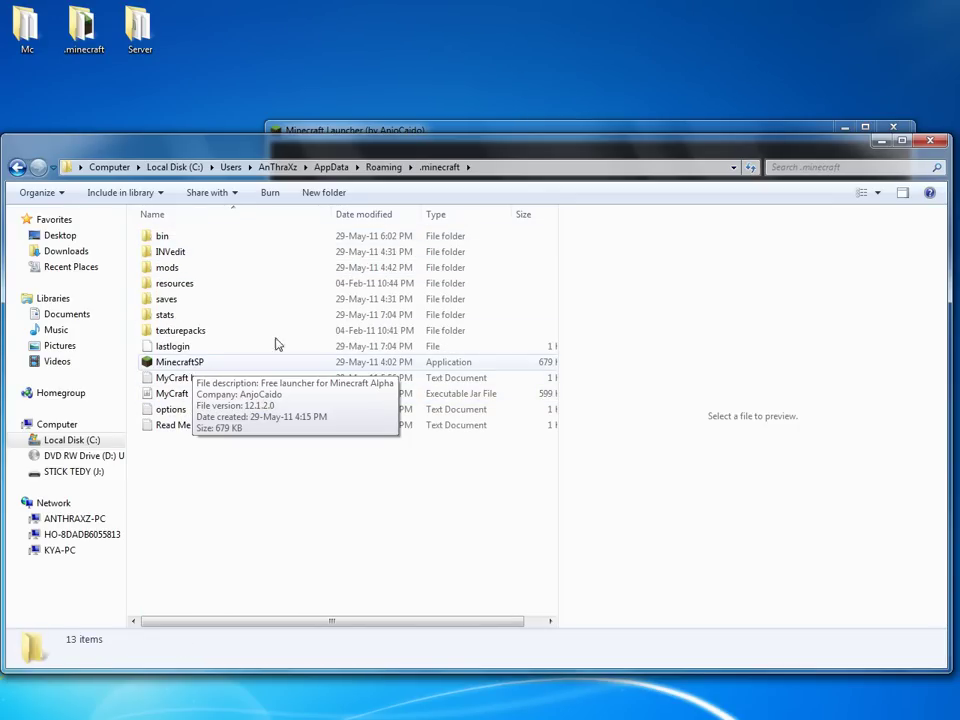
left_click(930, 140)
Keep the saved username in the launcher and enter the game.
double_click(620, 299)
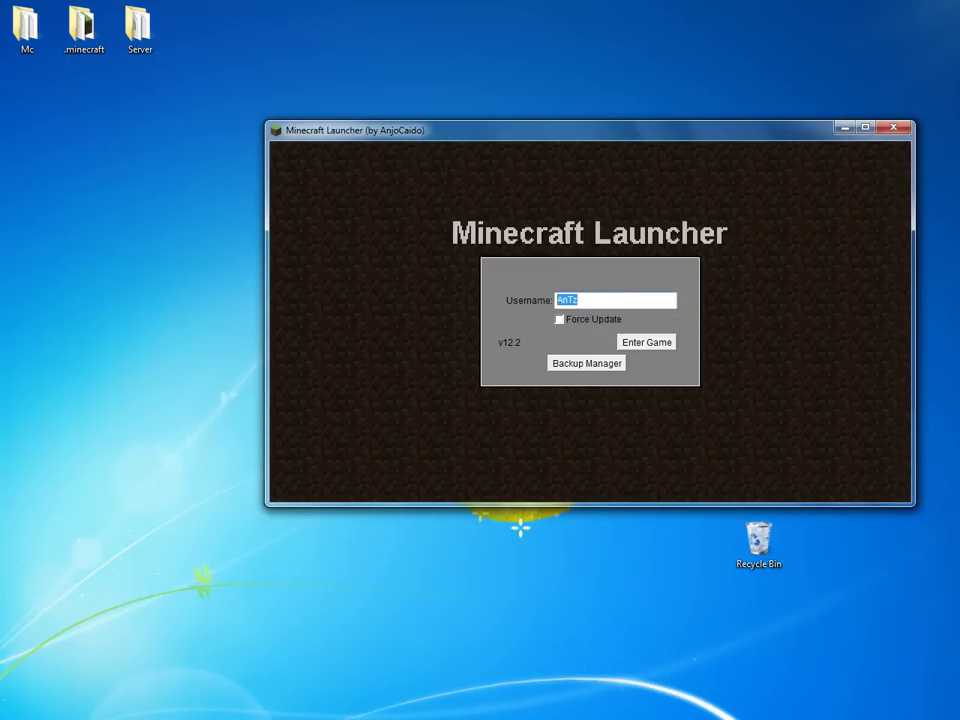
left_click(599, 302)
left_click(645, 342)
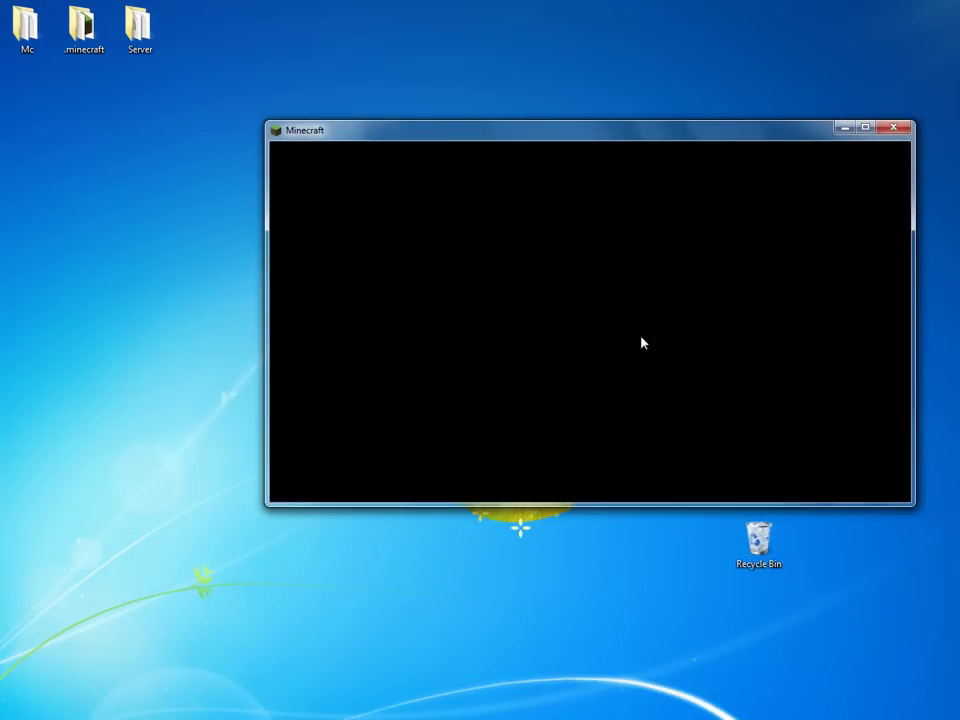
Leave the singleplayer world list and open Minecraft's Multiplayer screen from the main menu.
left_click(531, 341)
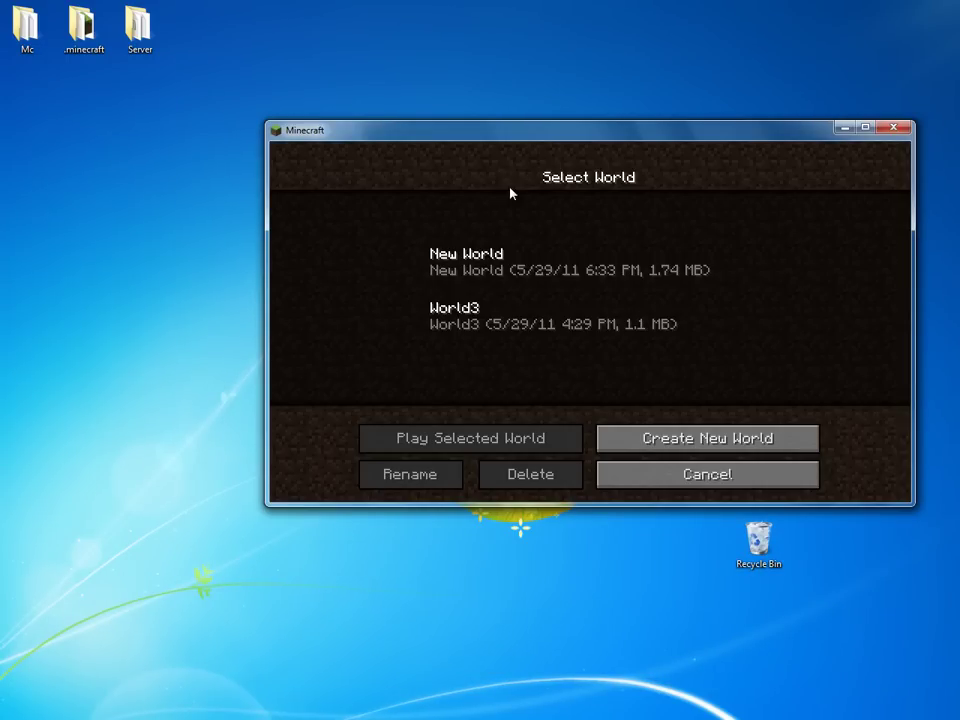
key("Escape")
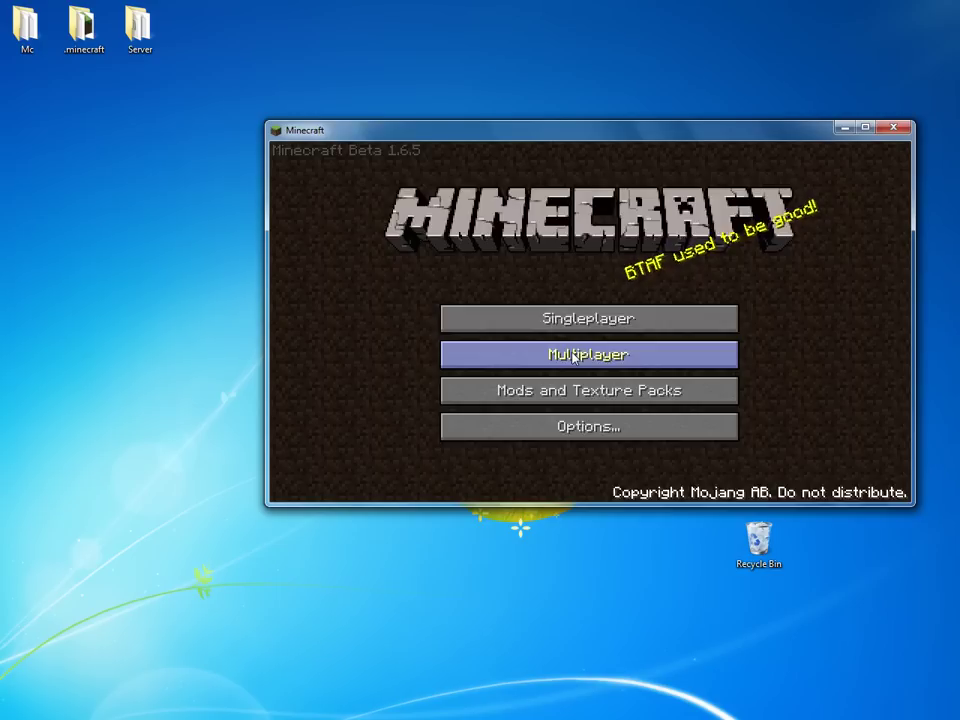
left_click(574, 354)
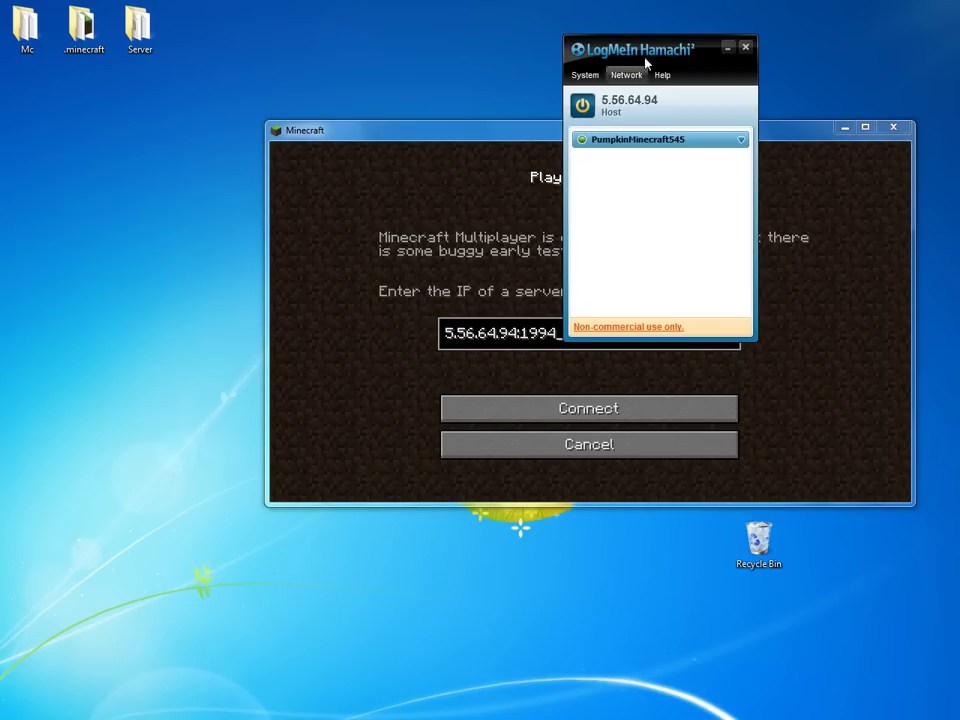
Check the server address against Hamachi and connect to 5.56.64.94:1994.
left_click_drag(643, 62, 155, 66)
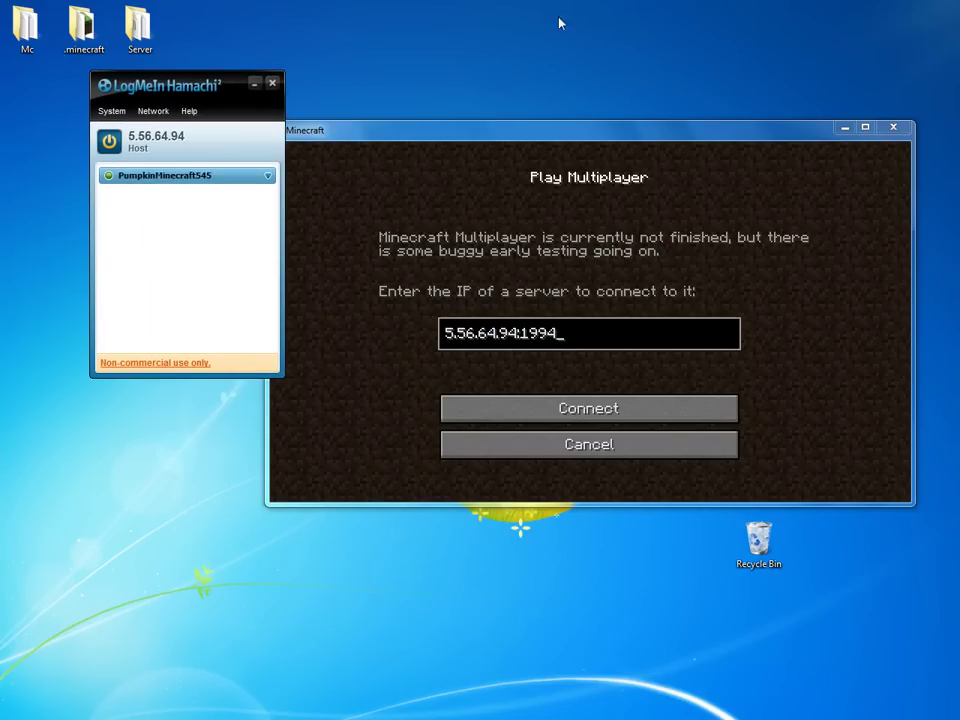
left_click(581, 339)
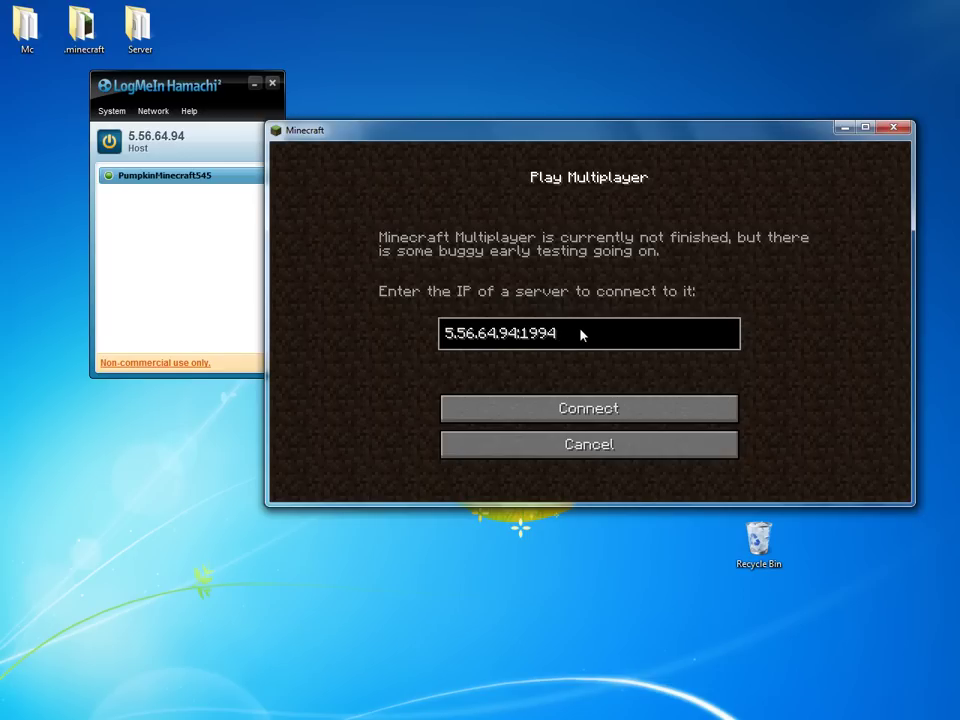
left_click(557, 407)
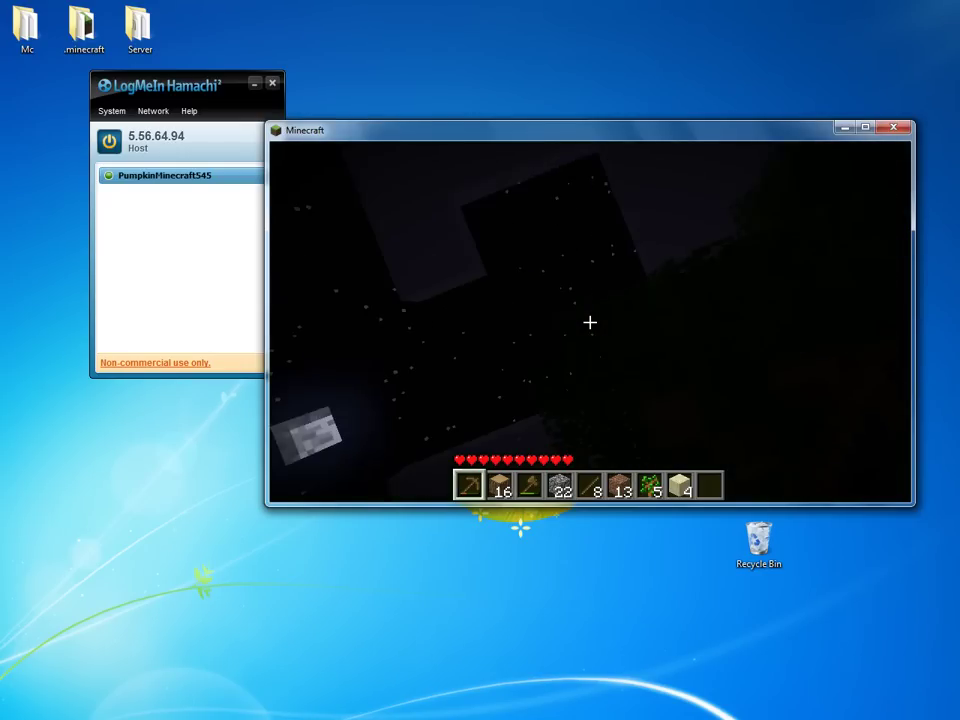
Close Minecraft from the in-game menu and move the Hamachi window to the desktop centre.
key("Escape")
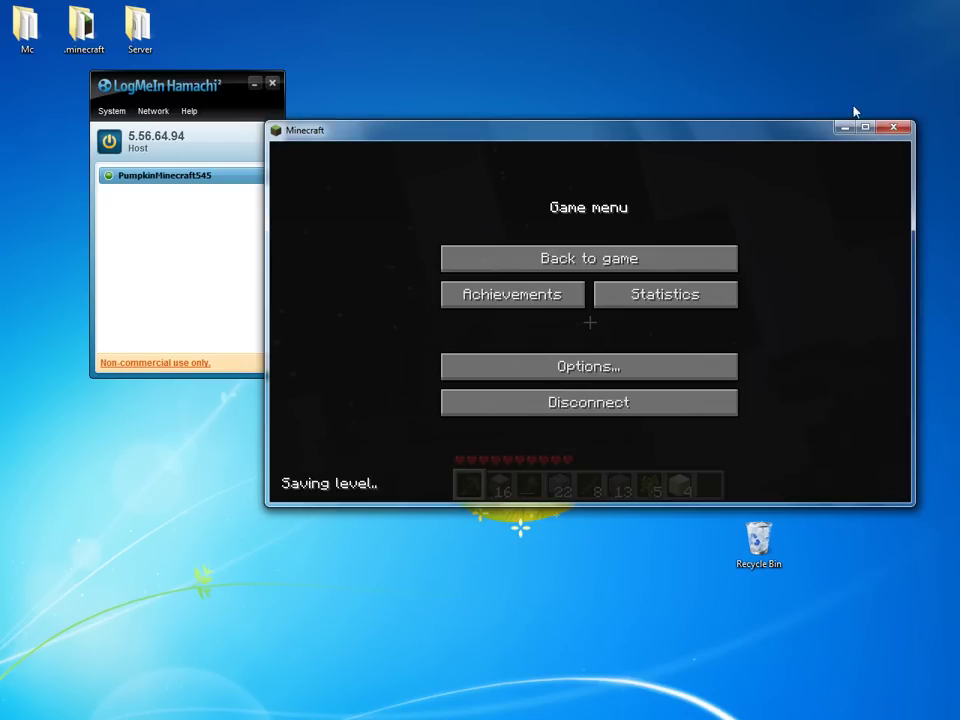
left_click(890, 127)
left_click_drag(224, 95, 538, 149)
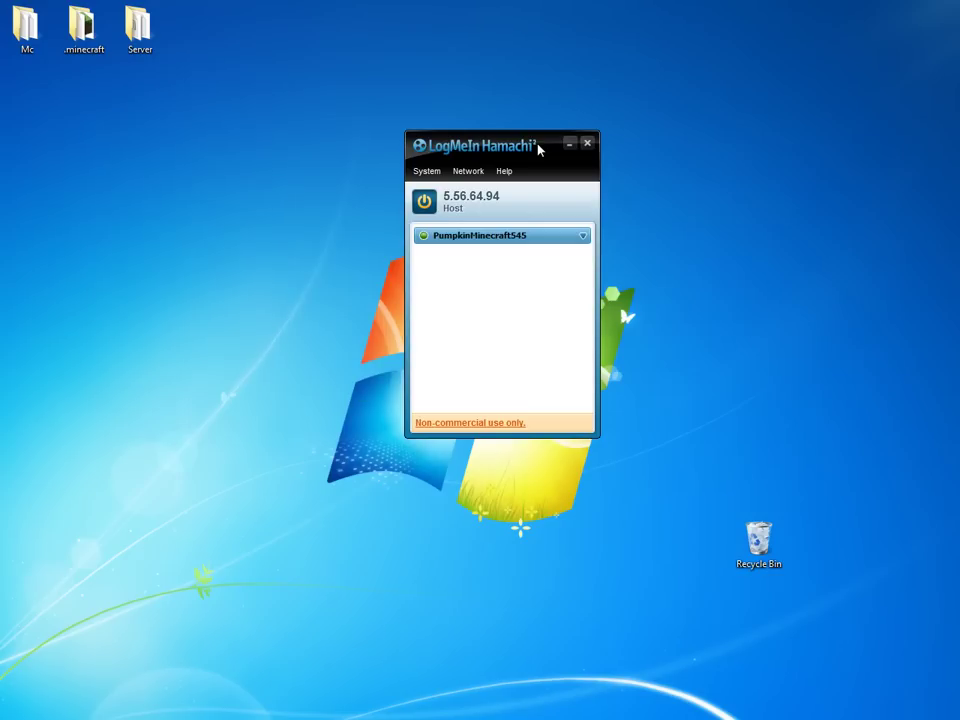